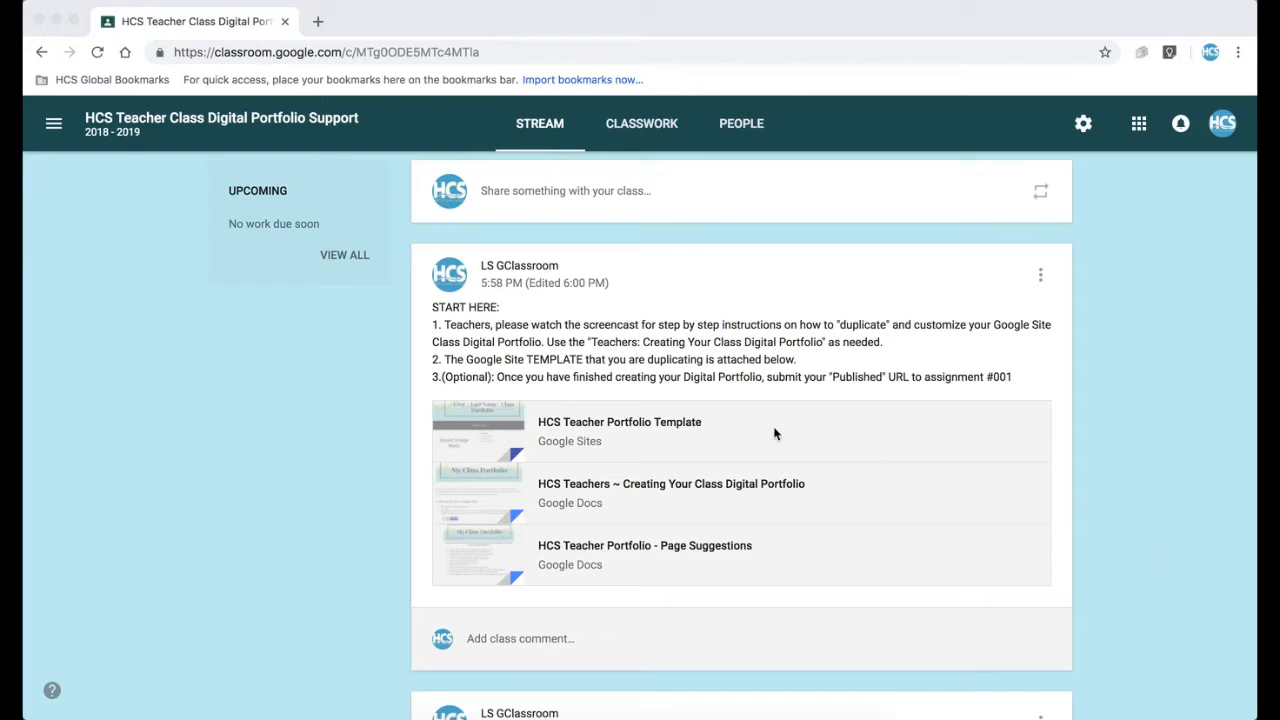
# Step: Duplicate the HCS Teacher Portfolio Template from the class post, naming it with the teacher's name plus "Class Portfolio", and keep only the copy open
pyautogui.click(615, 426)
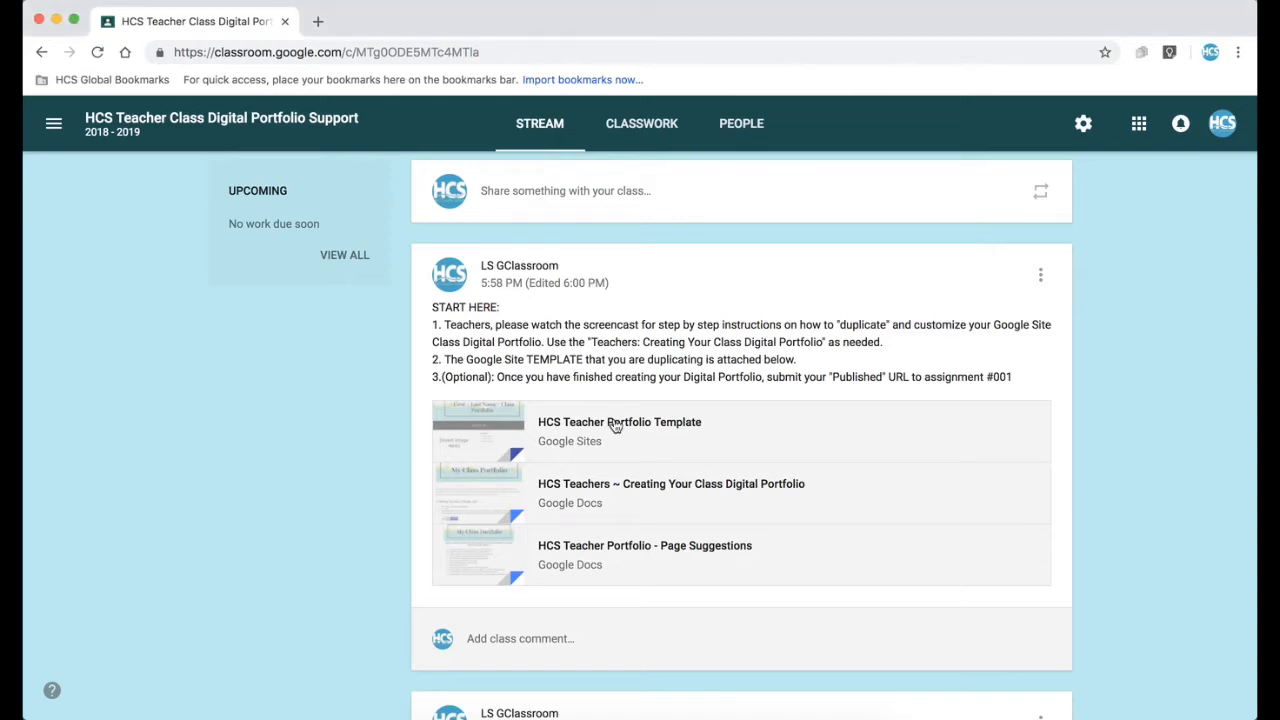
pyautogui.click(615, 426)
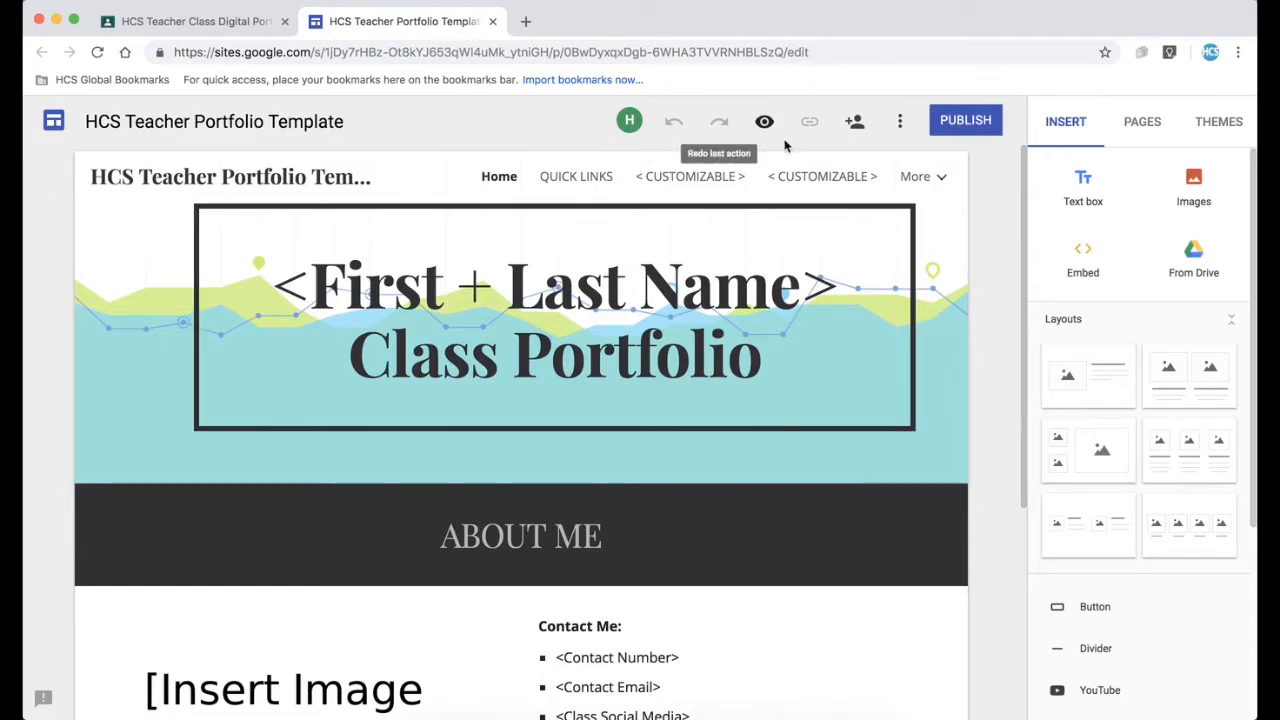
pyautogui.click(900, 122)
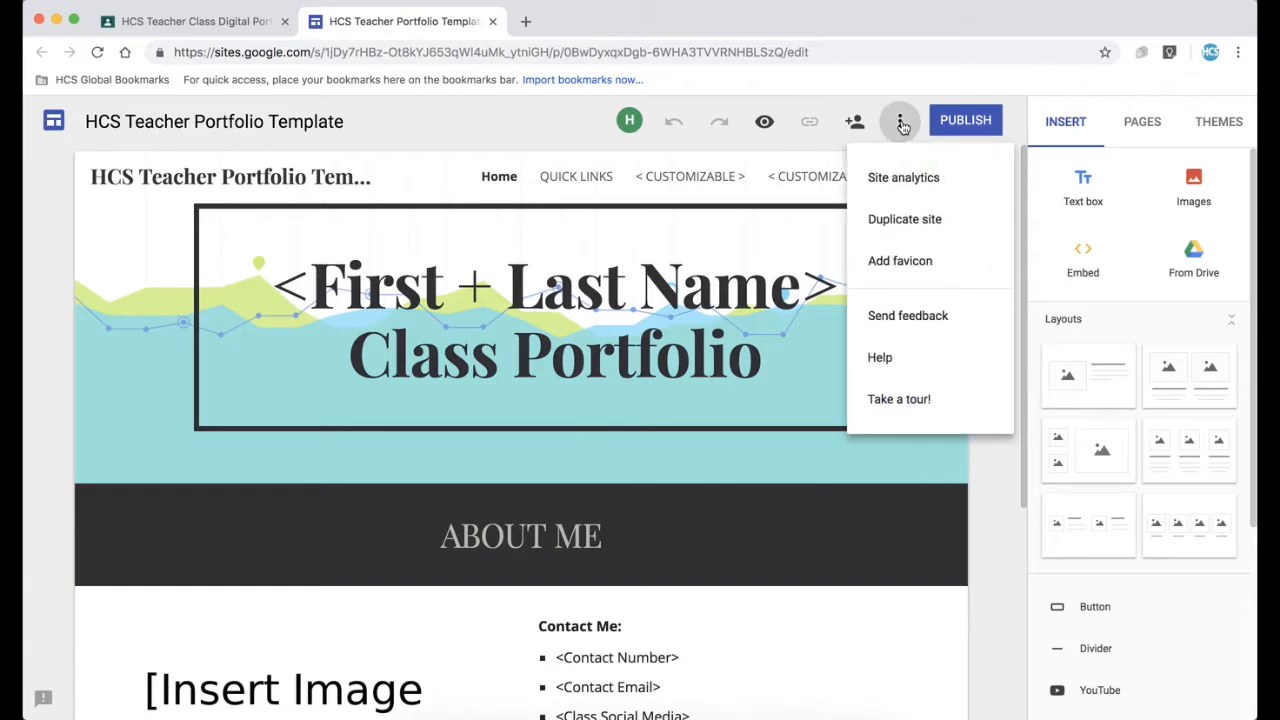
pyautogui.click(899, 231)
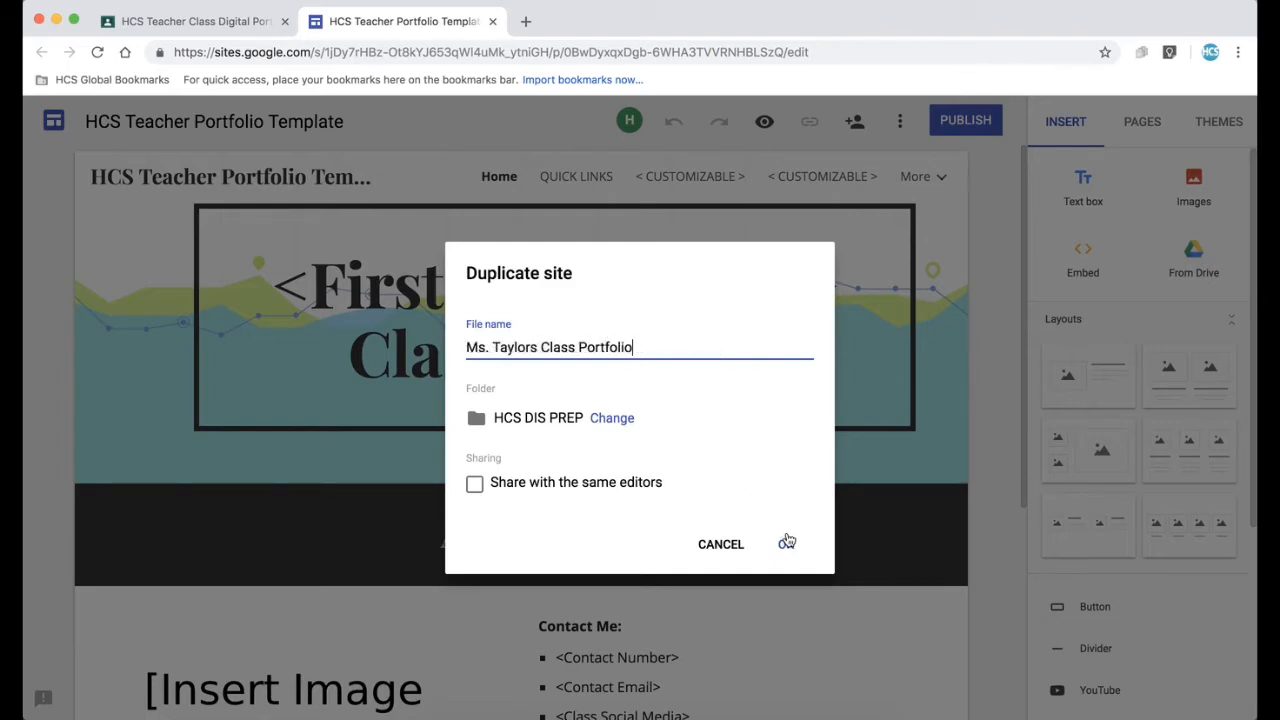
pyautogui.click(786, 545)
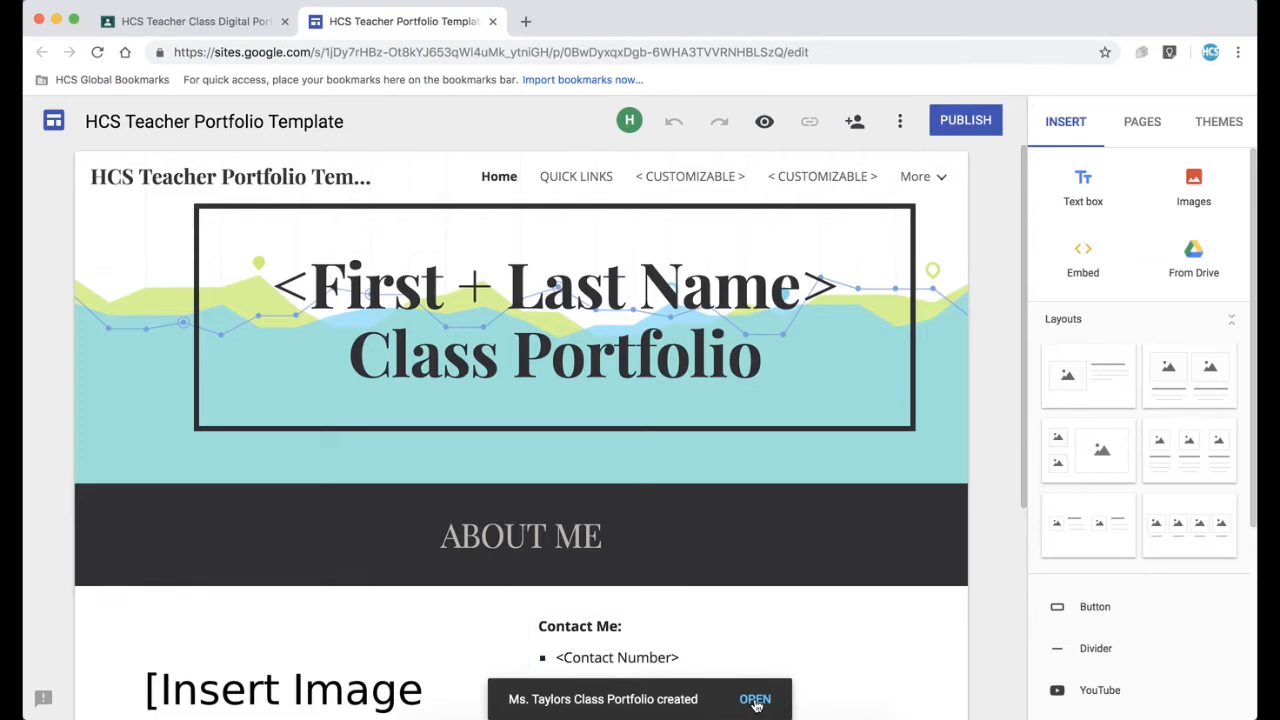
pyautogui.click(755, 700)
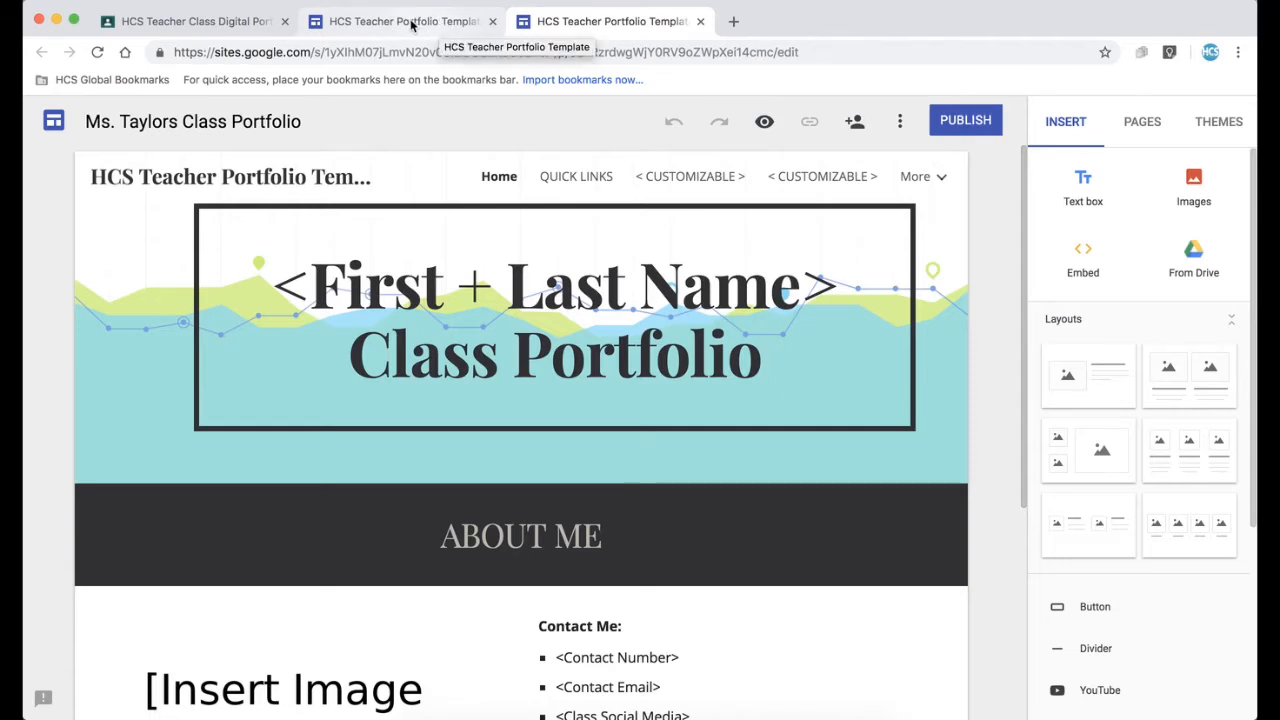
pyautogui.click(492, 21)
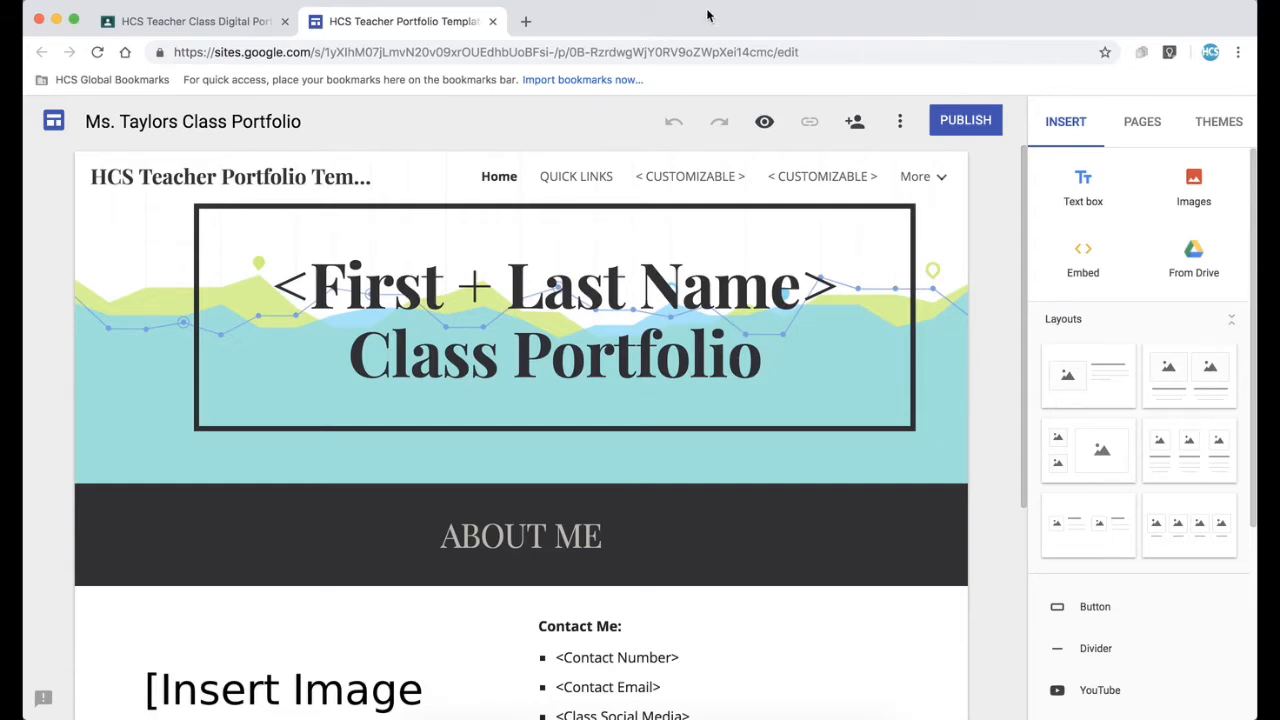
# Step: Examine the available insert elements, the site's page list, the themes and the home page's About Me section
pyautogui.scroll(-1, 1001, 322)
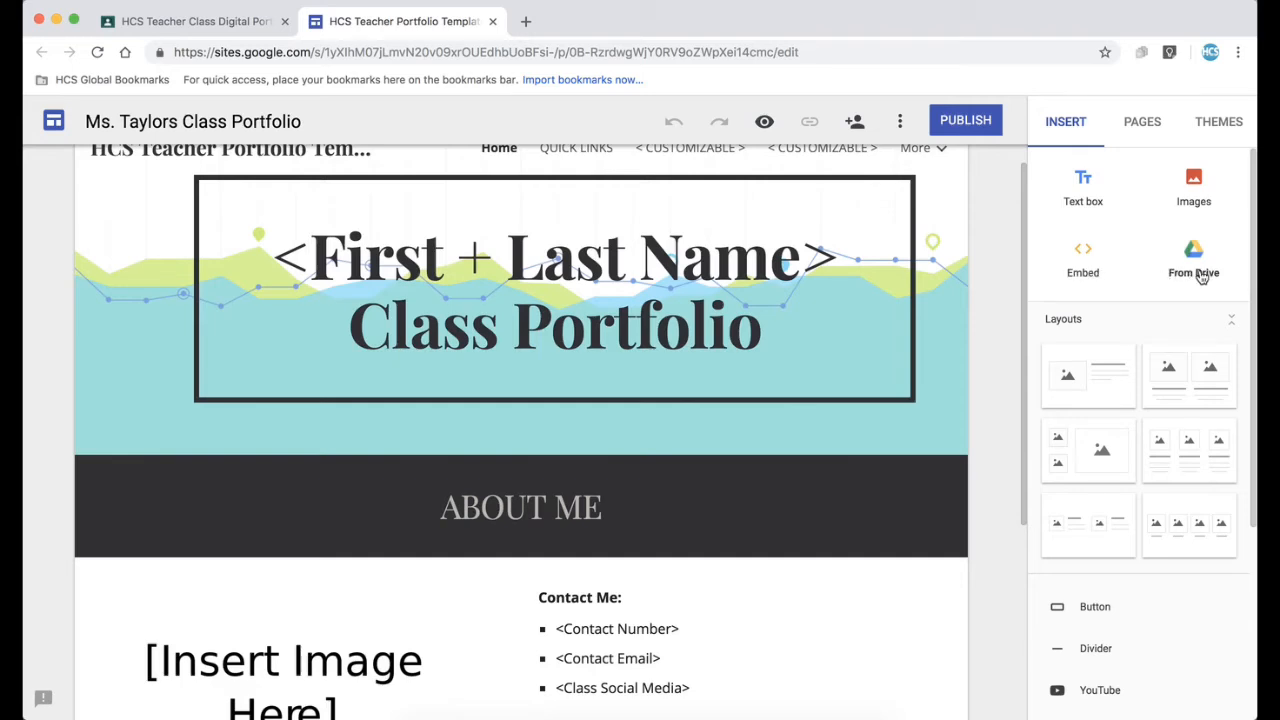
pyautogui.click(1142, 130)
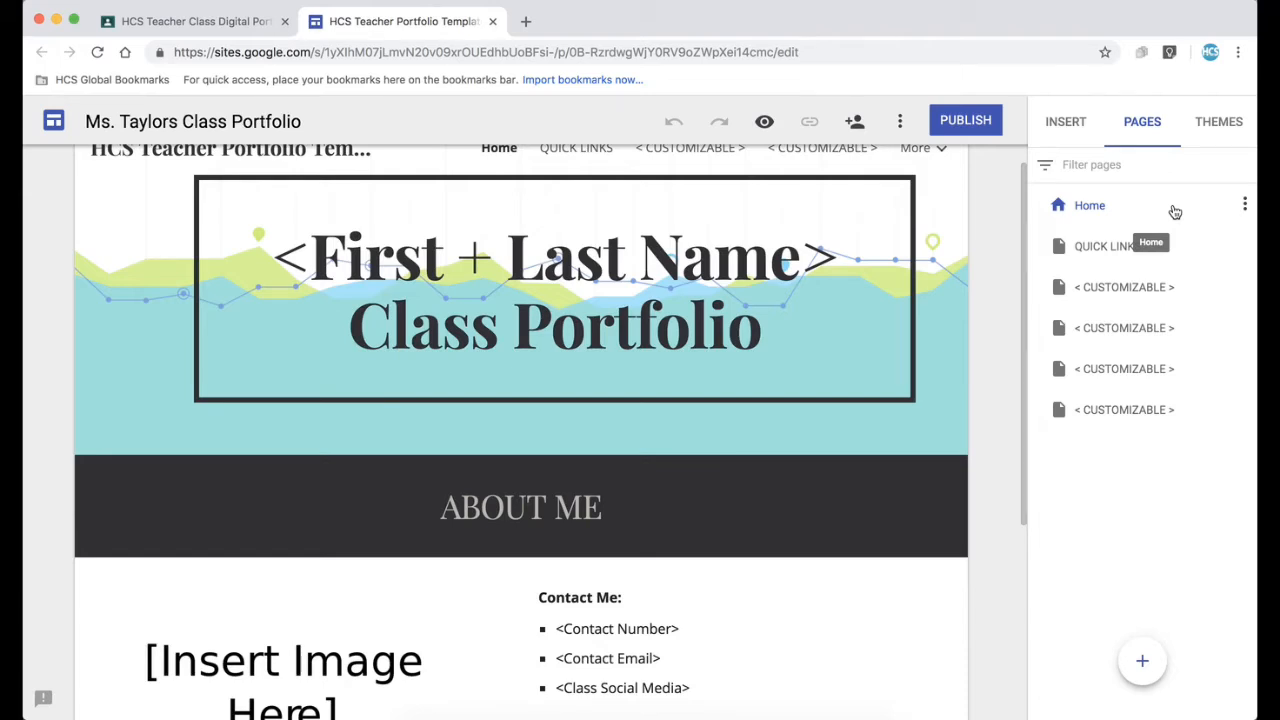
pyautogui.click(1218, 124)
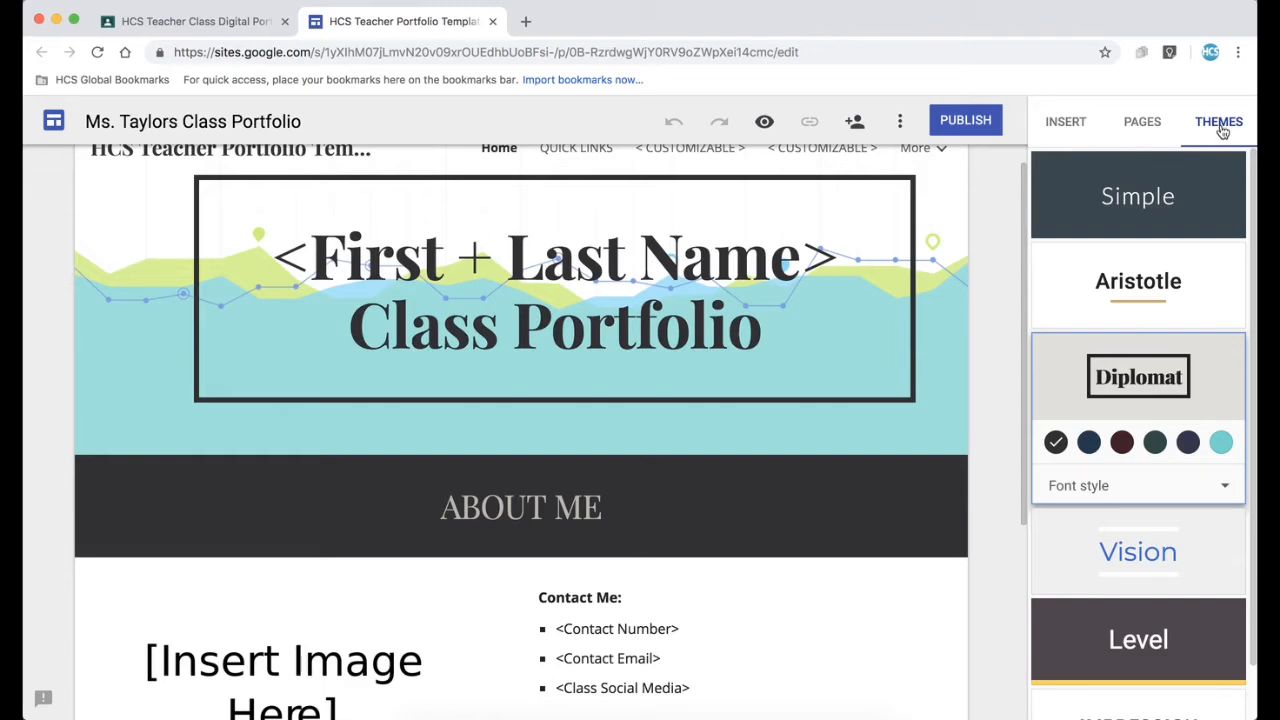
pyautogui.click(1064, 123)
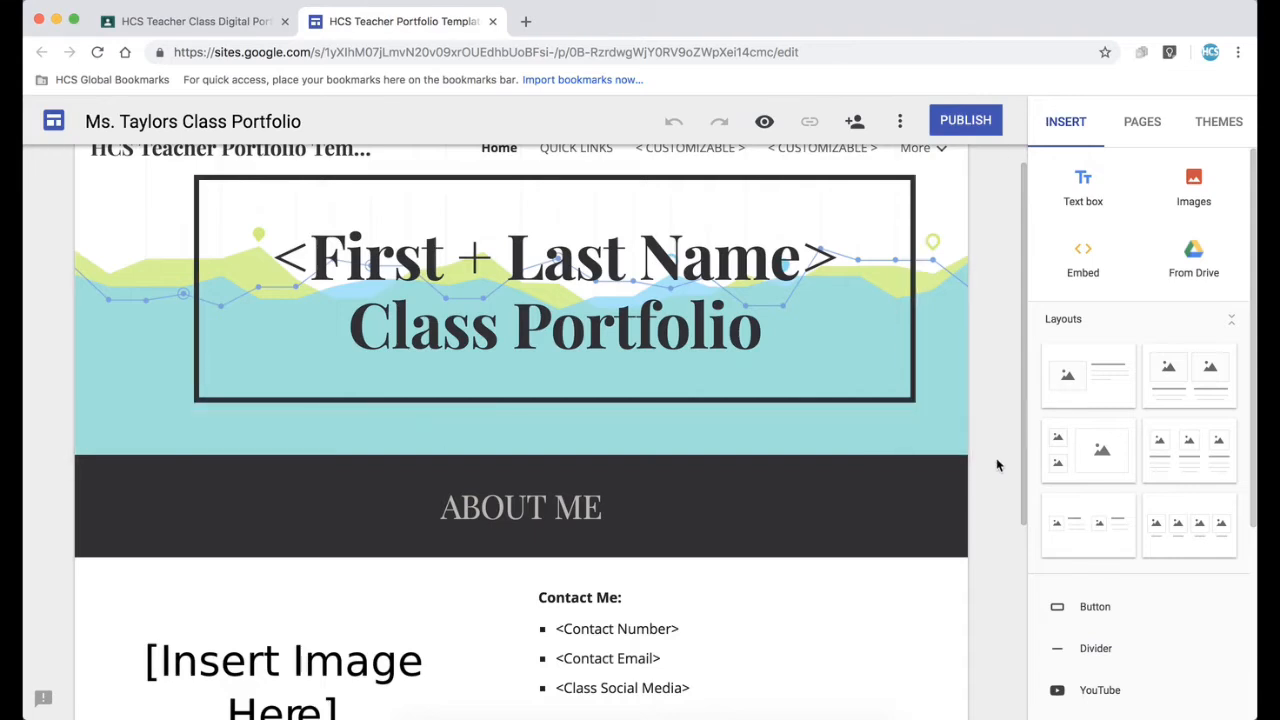
pyautogui.scroll(-2, 997, 464)
pyautogui.scroll(-3, 997, 464)
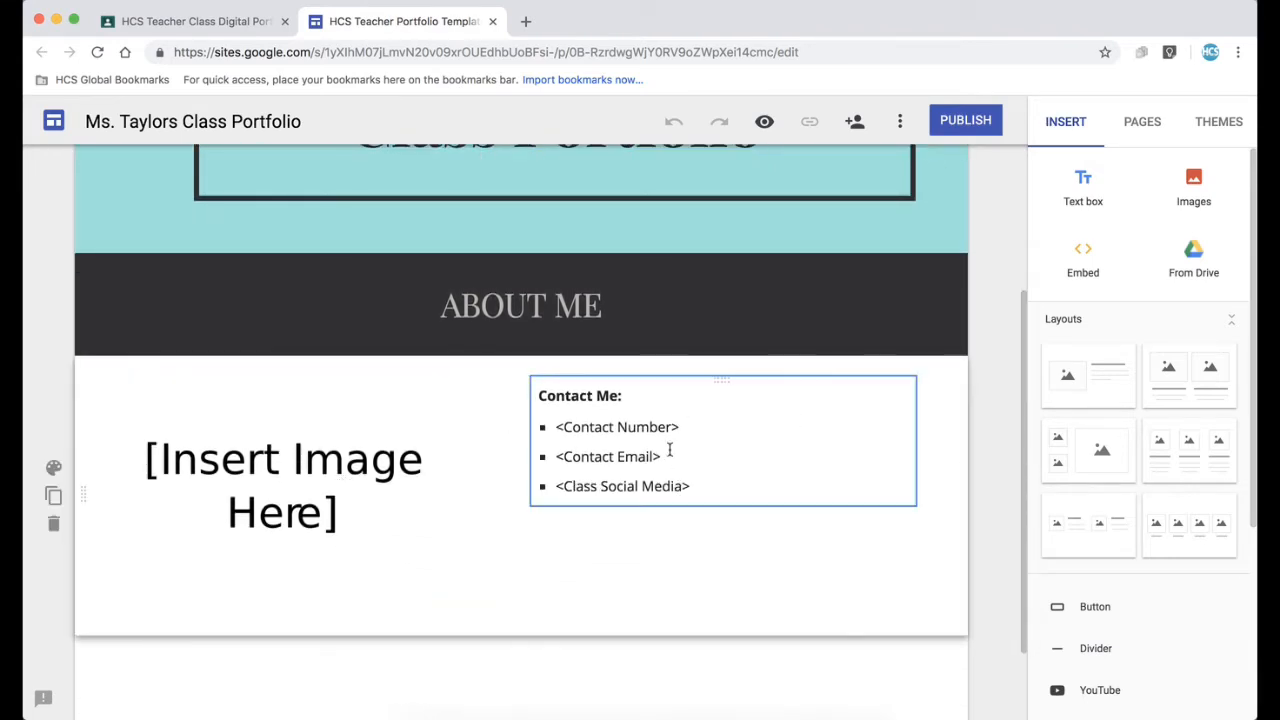
pyautogui.scroll(3, 673, 541)
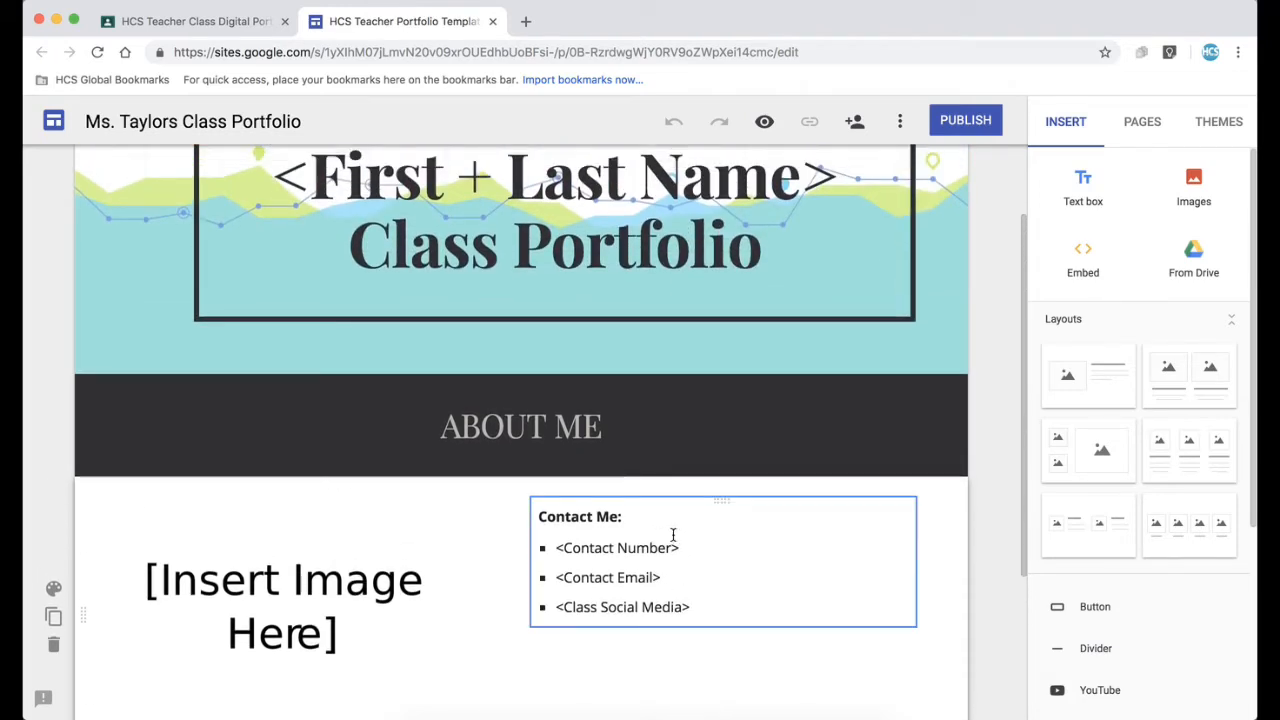
# Step: Delete the "[Insert Image Here]" placeholder from the About Me section of the home page
pyautogui.scroll(-2, 418, 532)
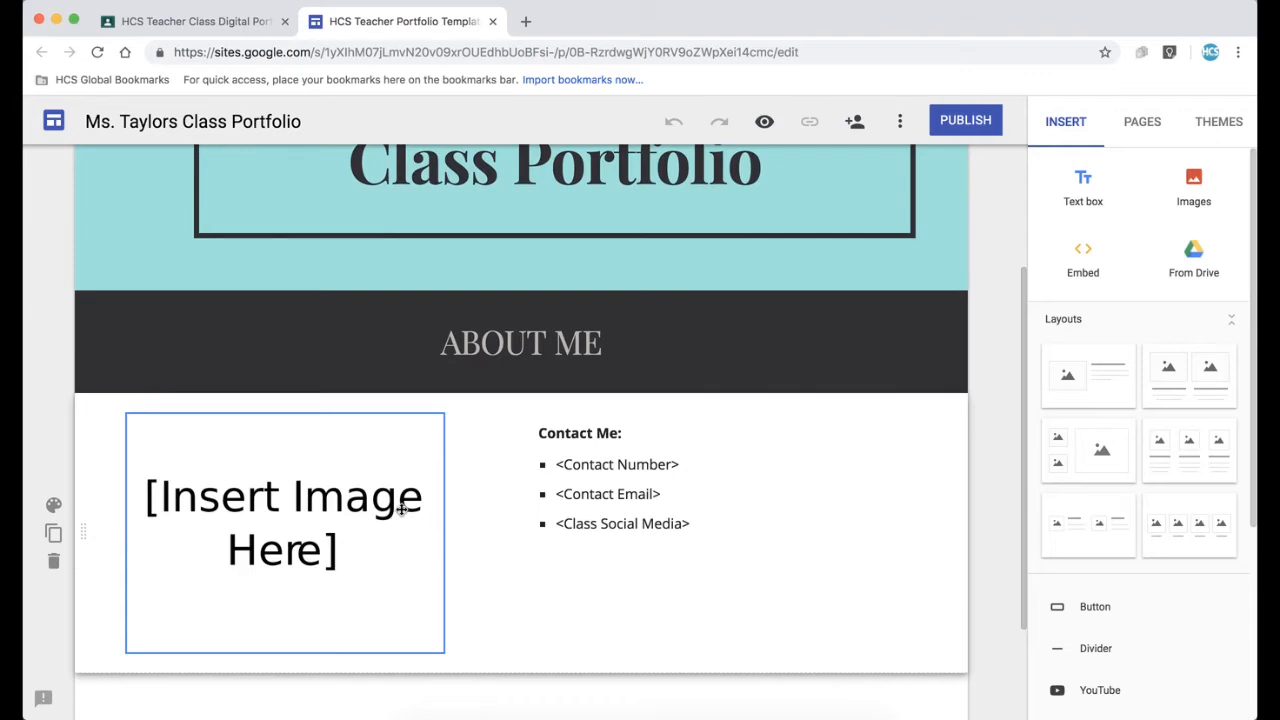
pyautogui.click(402, 508)
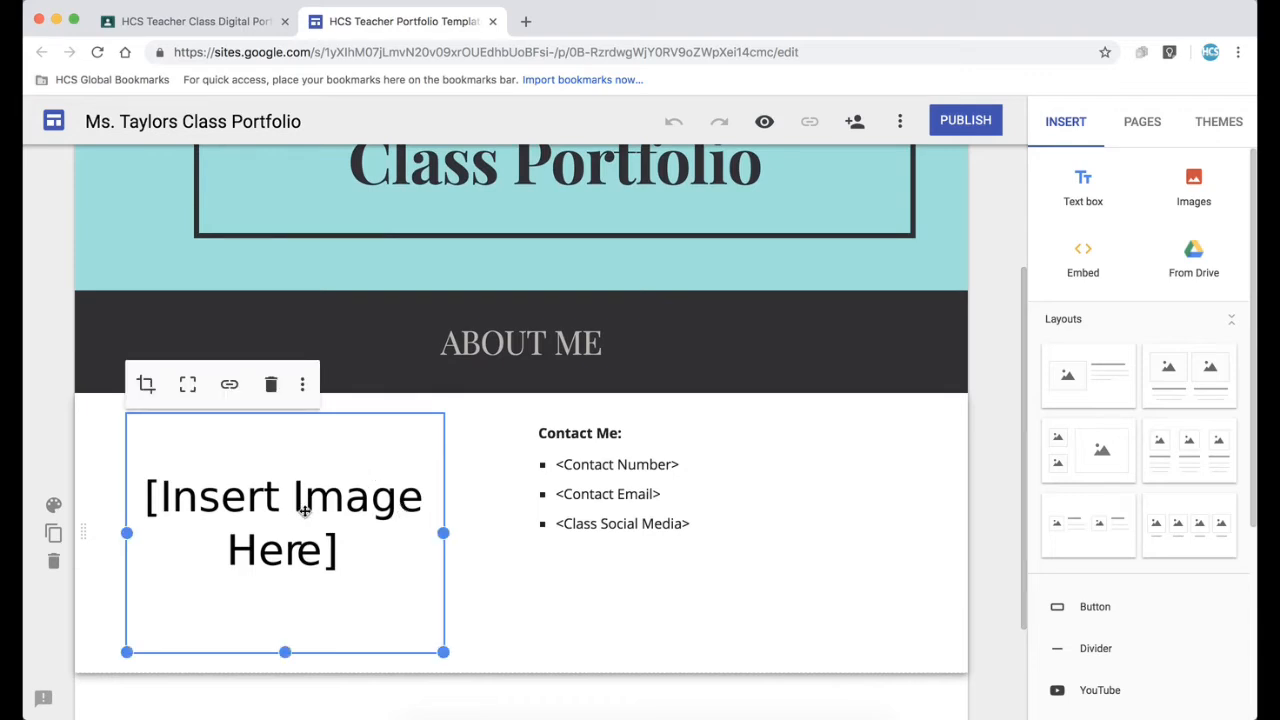
pyautogui.click(270, 386)
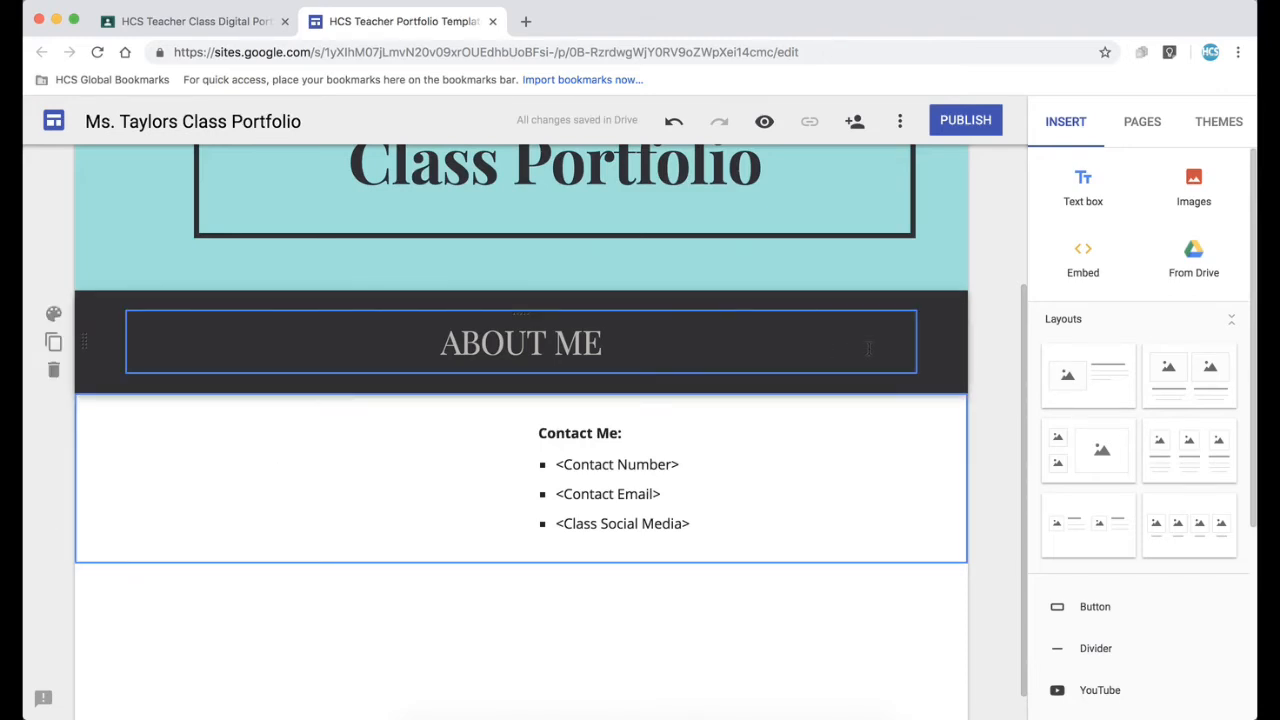
# Step: Insert the teacher's photo from the teacher portfolio folder in HCS Digital Portfolio Initiative on Drive and place it beside the Contact Me text
pyautogui.click(1193, 258)
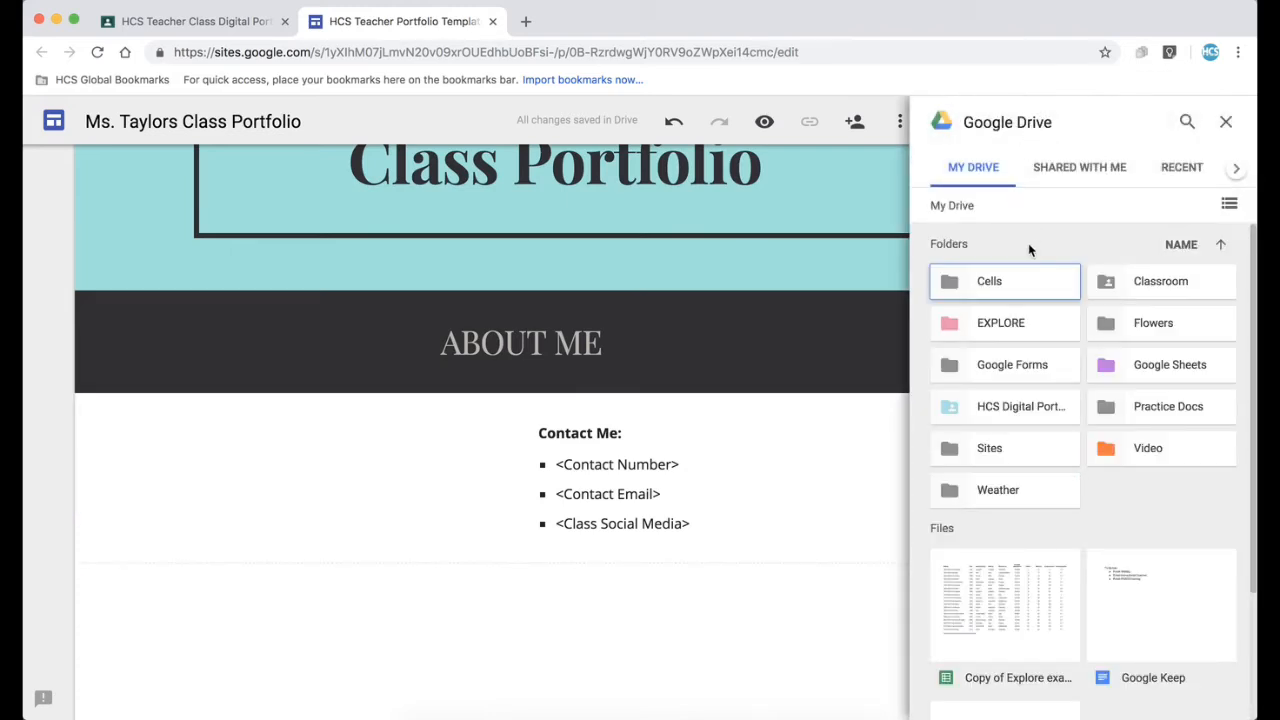
pyautogui.doubleClick(1022, 408)
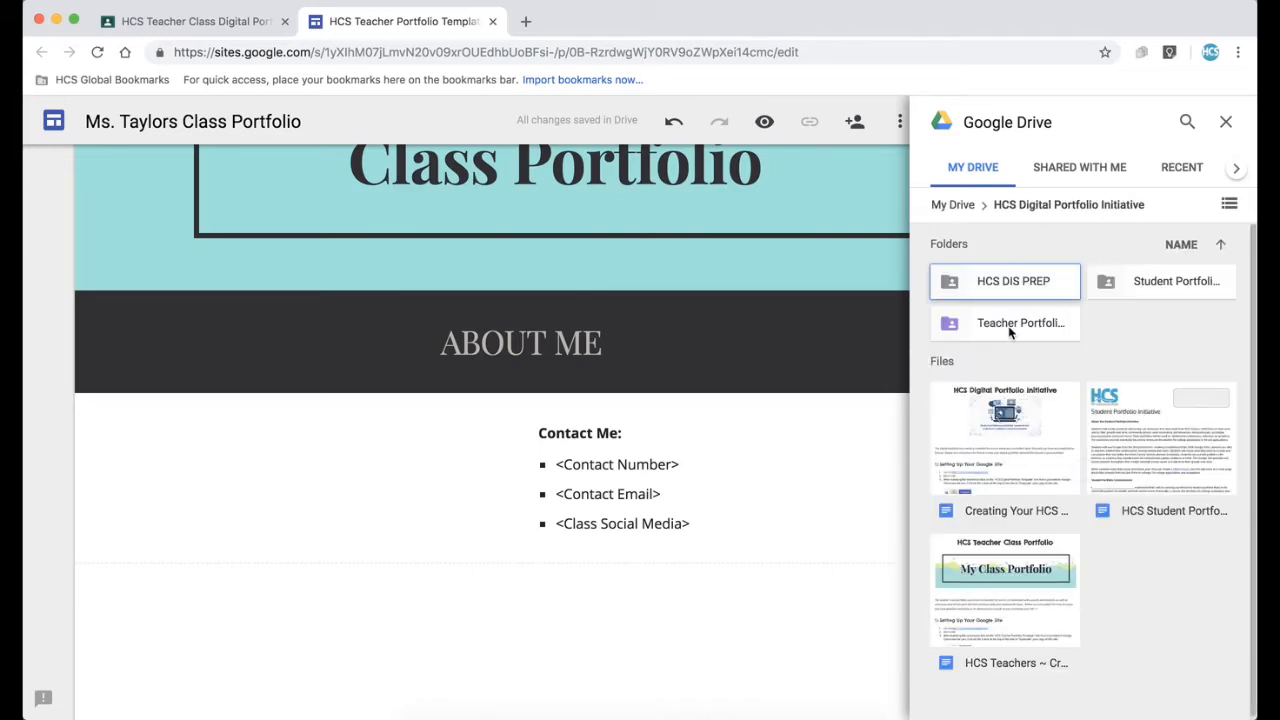
pyautogui.doubleClick(1010, 332)
pyautogui.click(1068, 326)
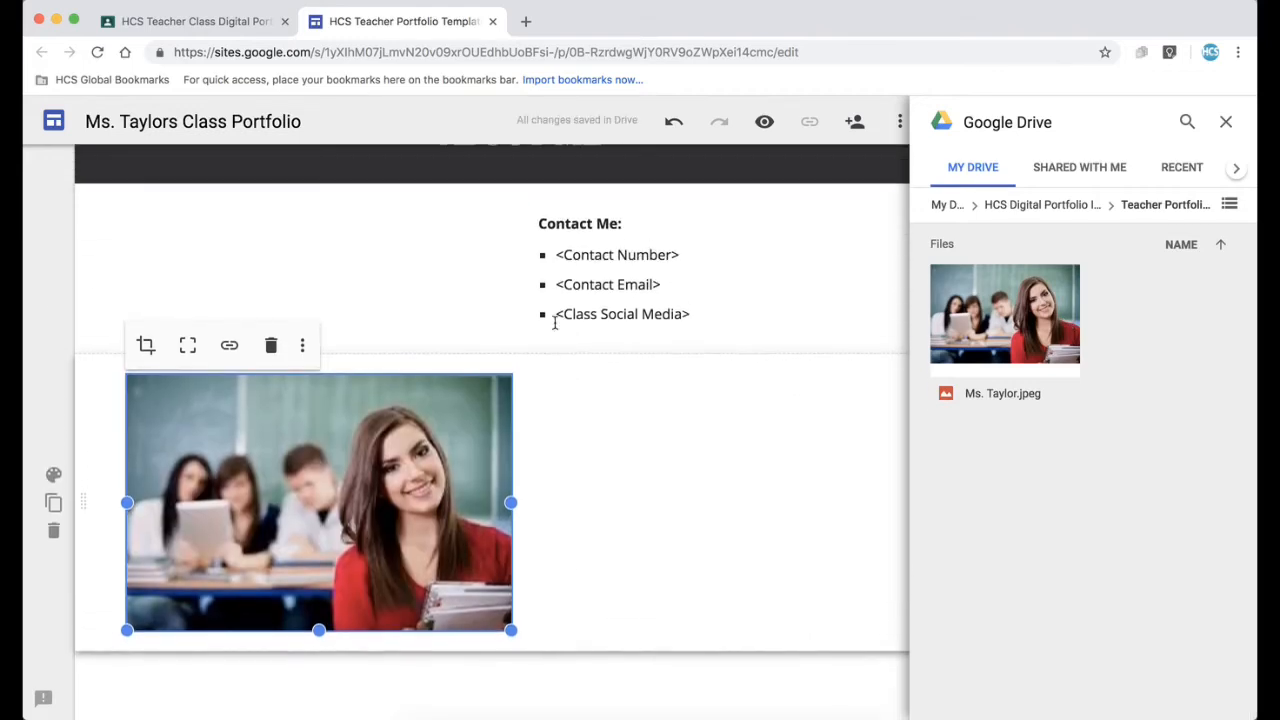
pyautogui.moveTo(385, 410); pyautogui.dragTo(226, 503)
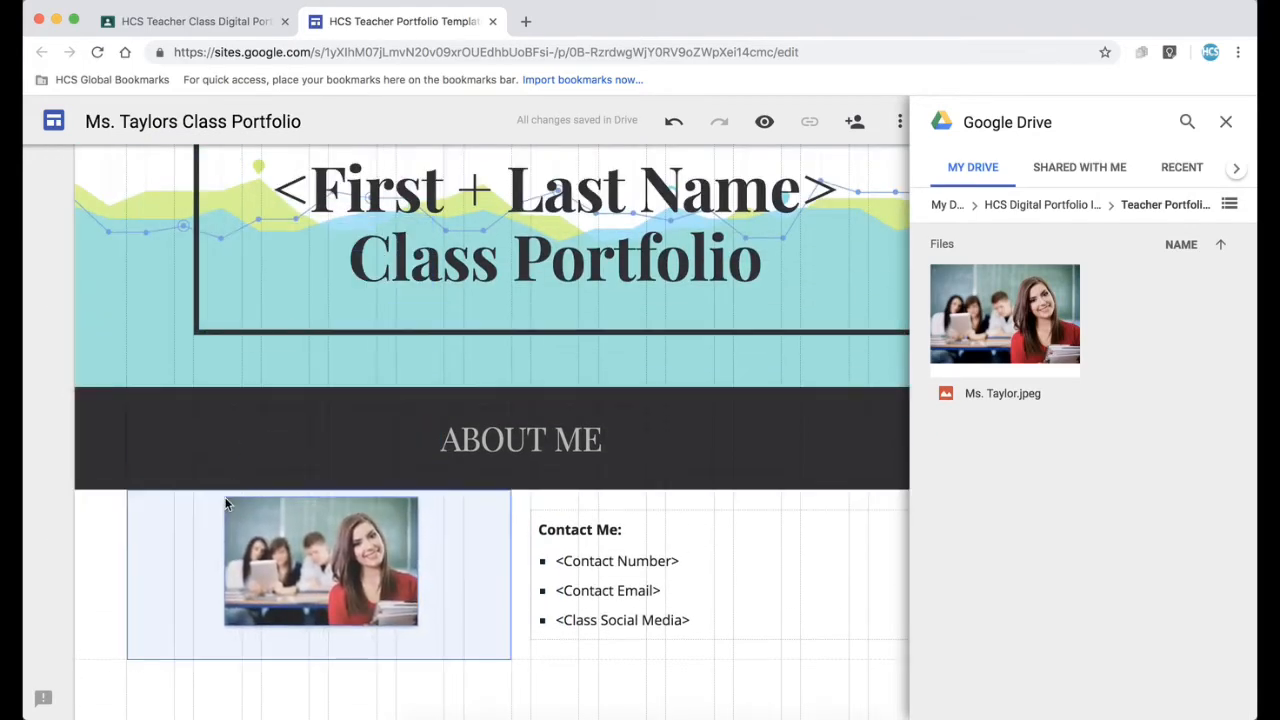
# Step: Replace the Contact Me placeholders with the teacher's phone number, e-mail address and class social media handle, and close the Drive file browser
pyautogui.scroll(-3, 229, 508)
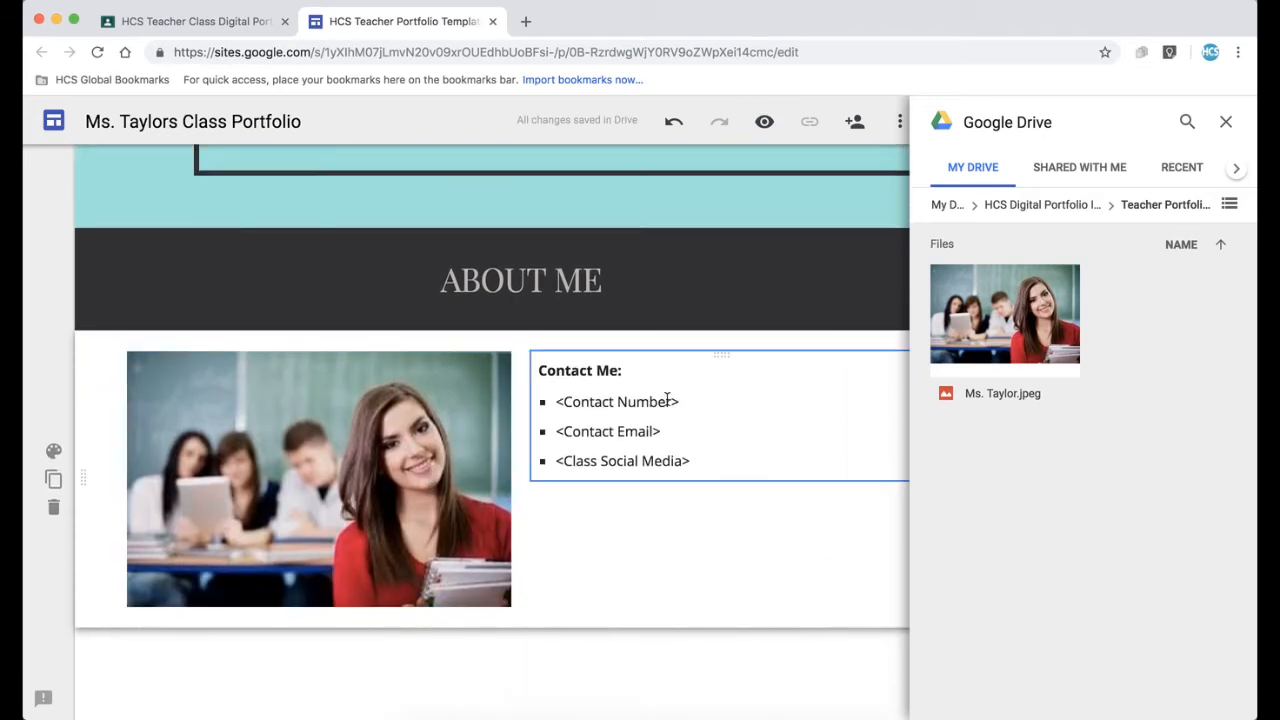
pyautogui.click(668, 402)
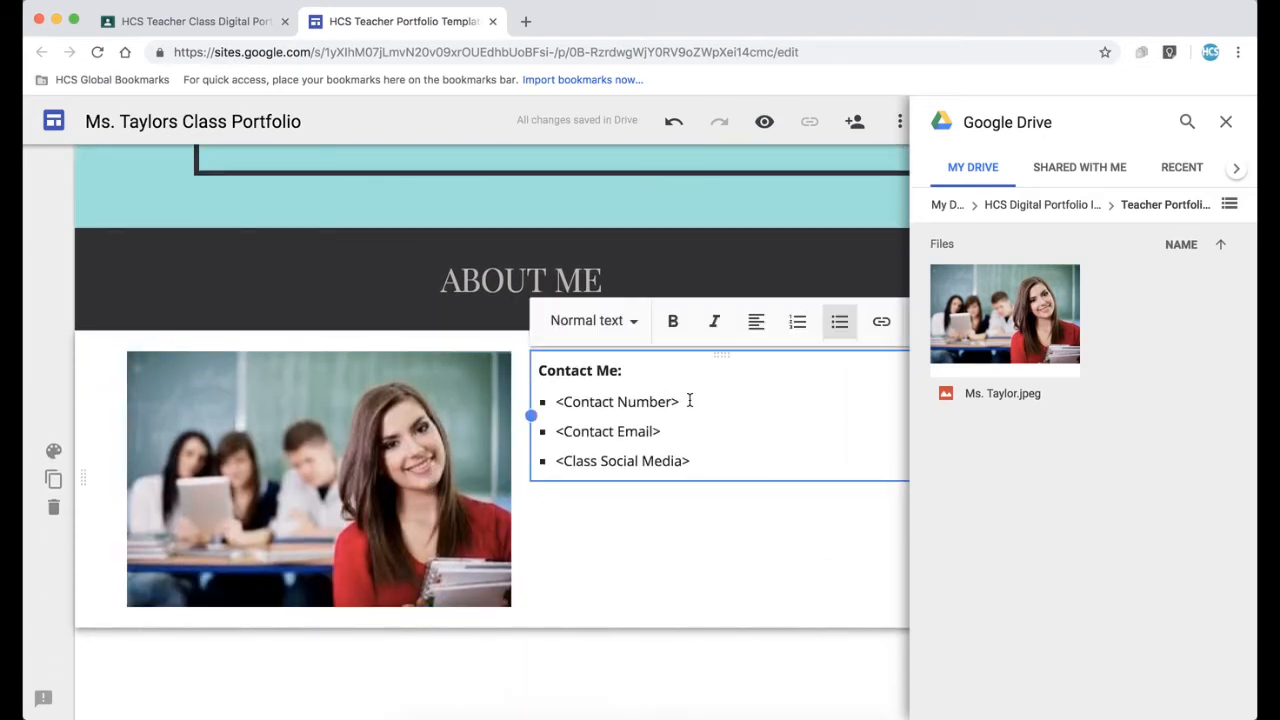
pyautogui.moveTo(689, 401); pyautogui.dragTo(557, 401)
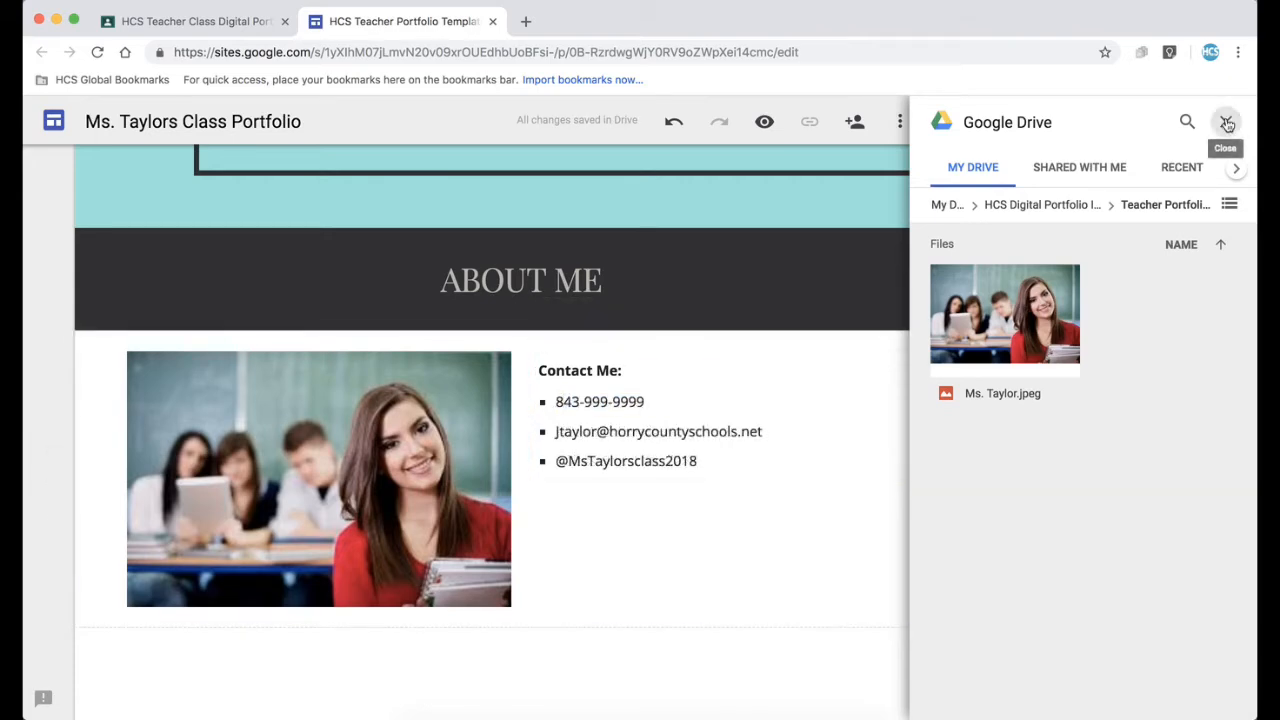
pyautogui.click(1226, 121)
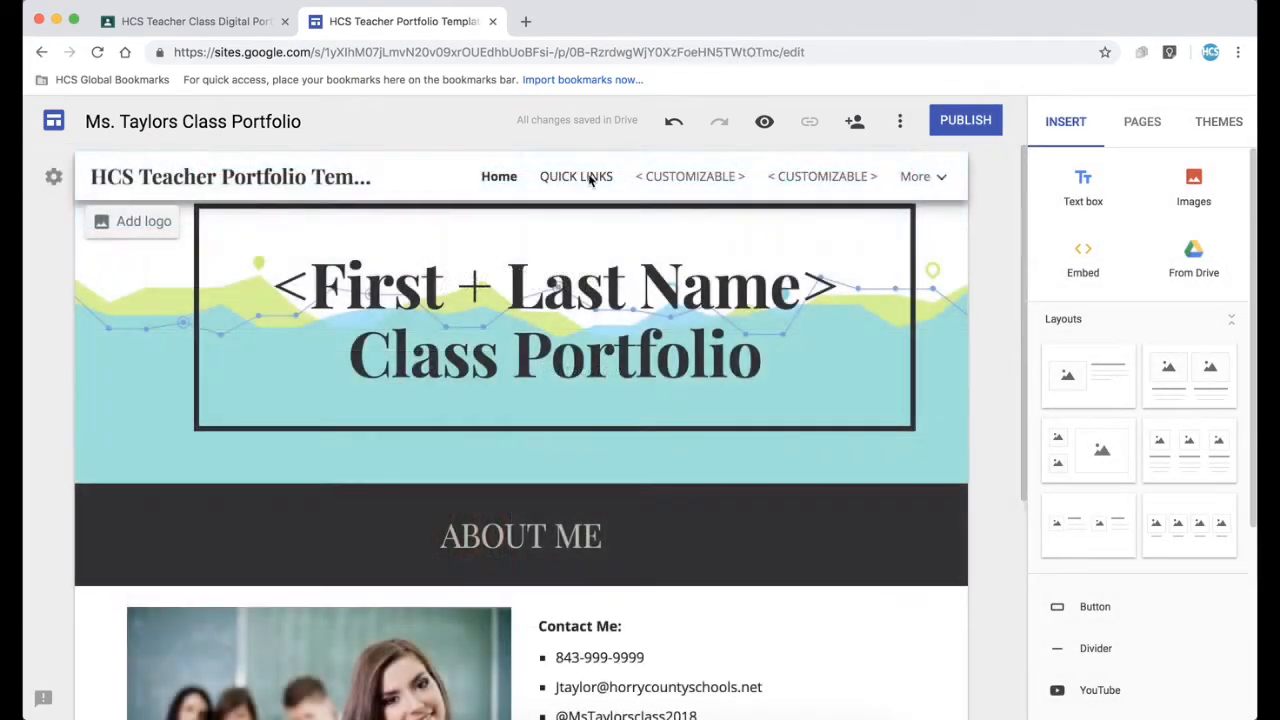
# Step: Examine the logos and link images on the Quick Links page, and return to the home page
pyautogui.click(589, 176)
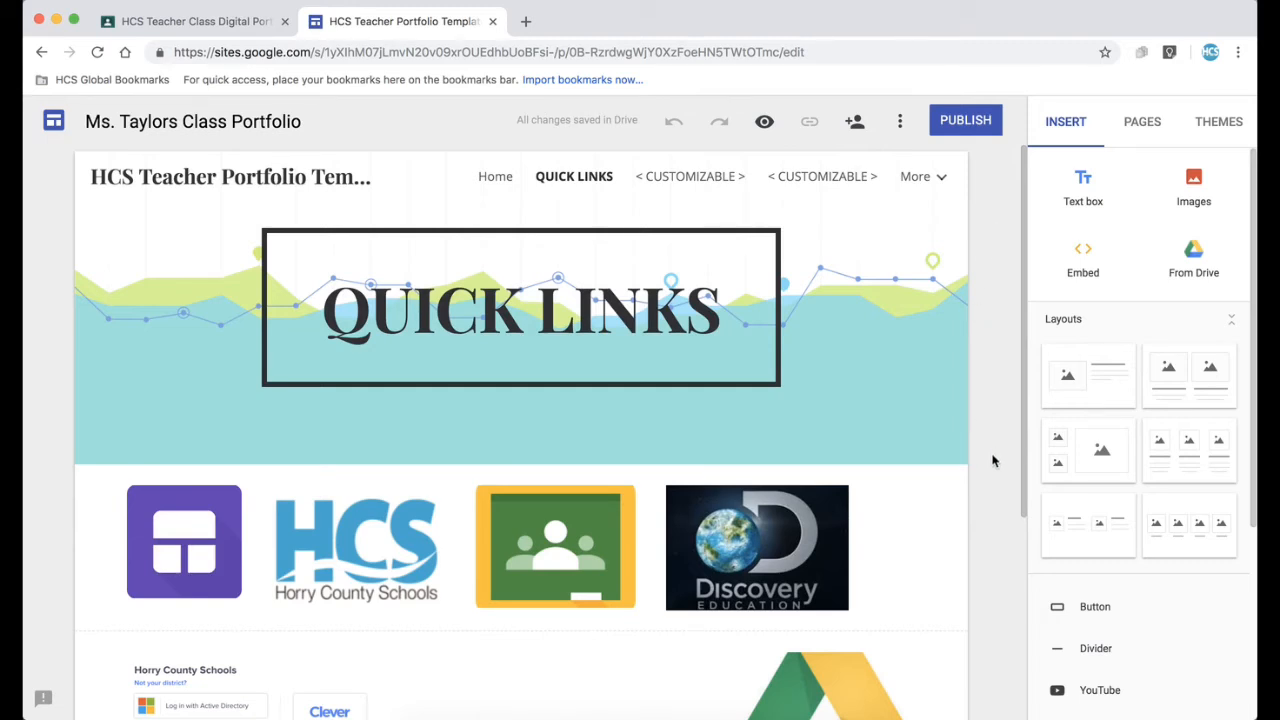
pyautogui.scroll(-3, 993, 460)
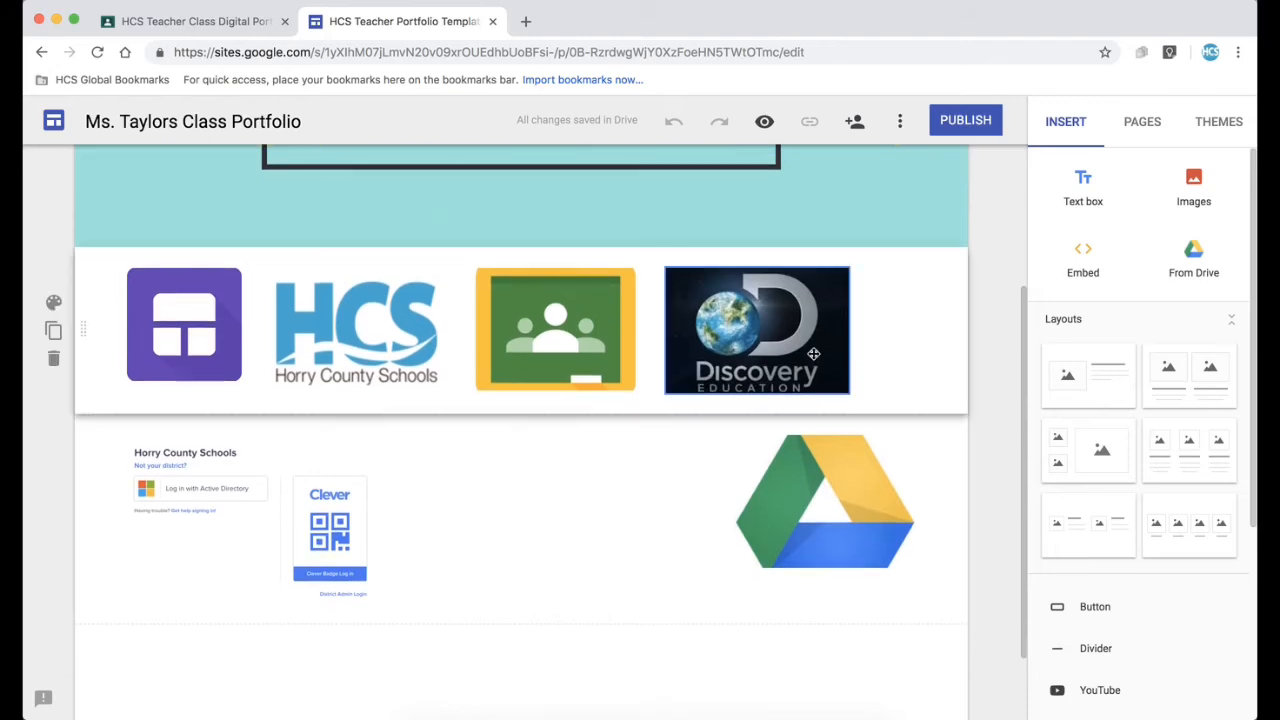
pyautogui.scroll(3, 822, 350)
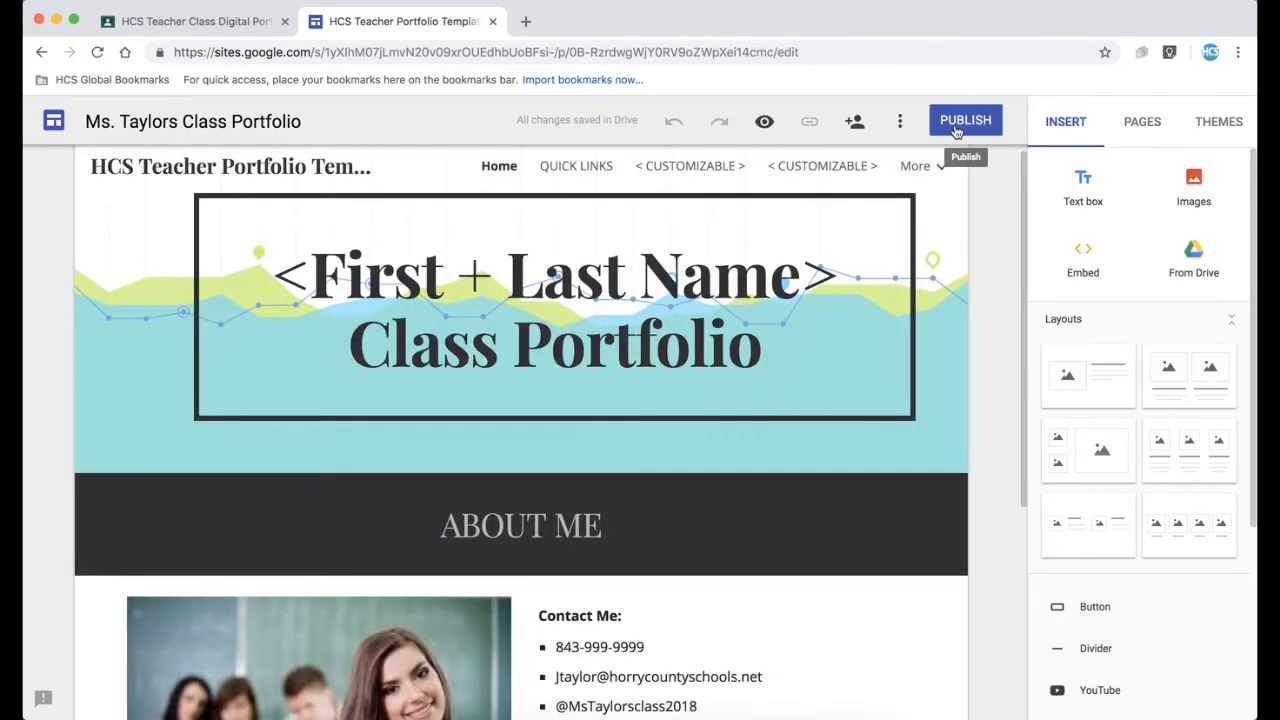
# Step: Publish the site under a web address made of the teacher's name followed by "classportfolio"
pyautogui.click(957, 132)
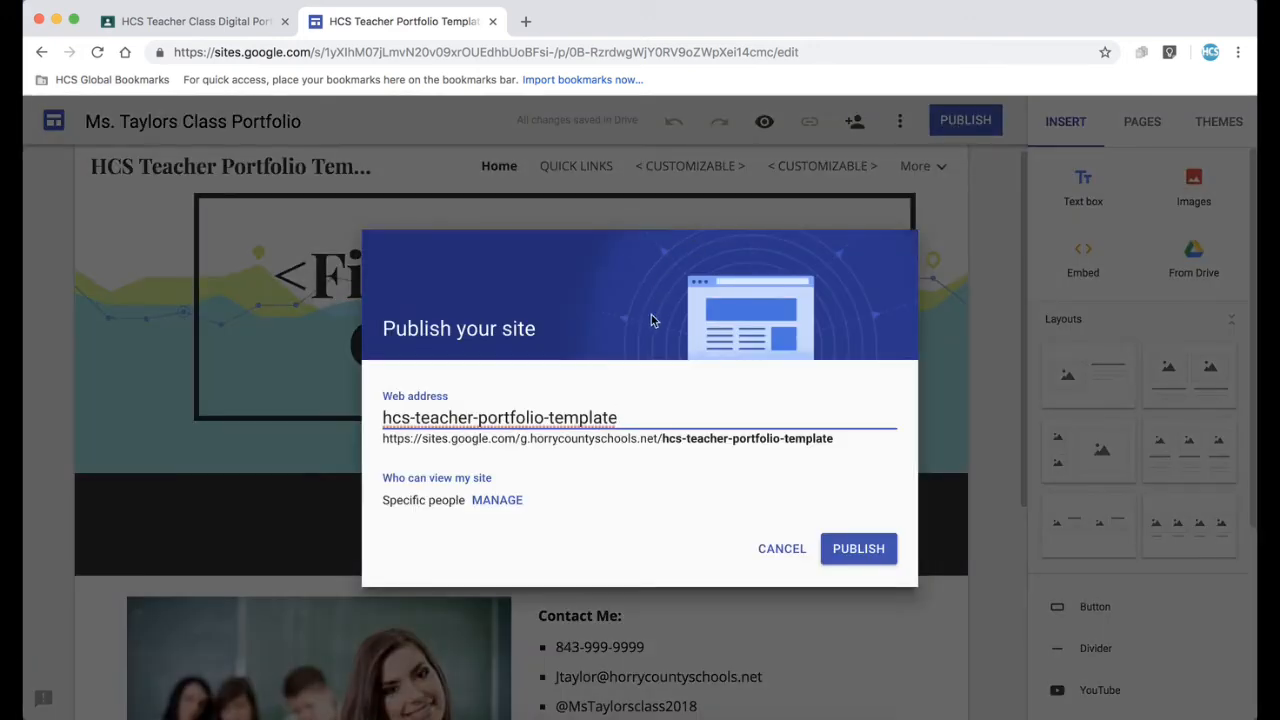
pyautogui.moveTo(620, 417); pyautogui.dragTo(382, 418)
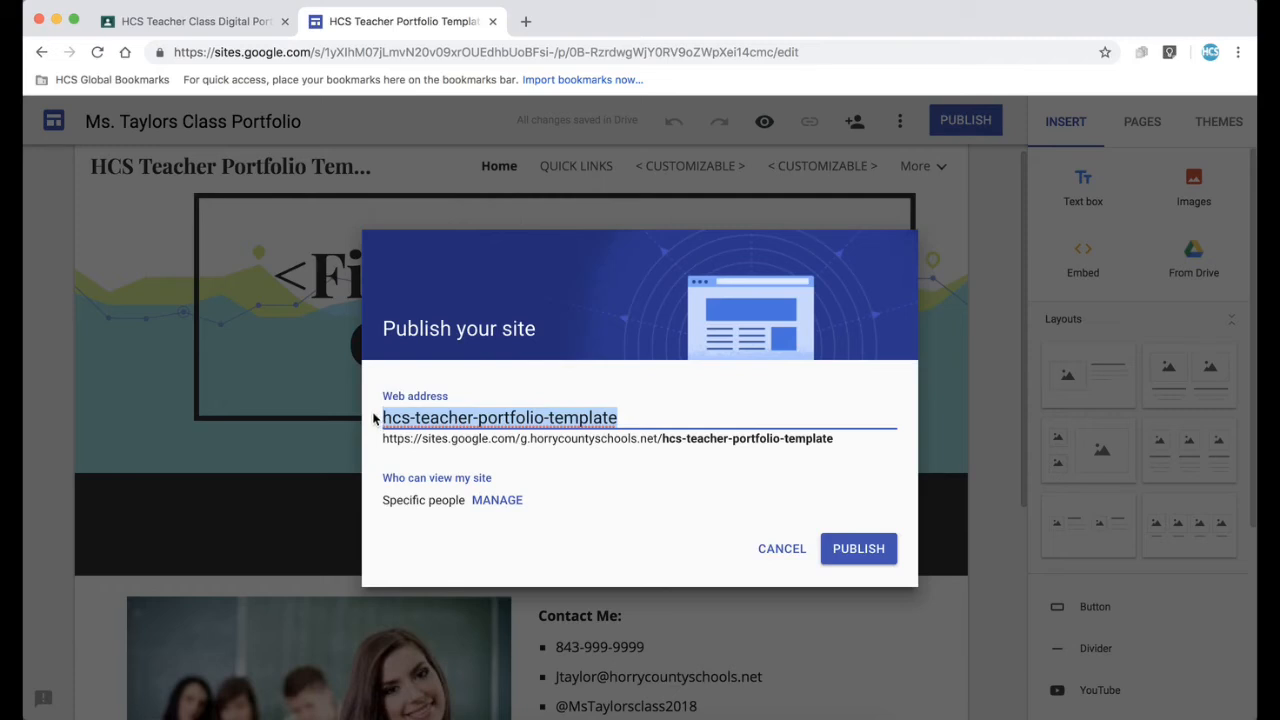
pyautogui.write('mstaylorsclassportfolio')
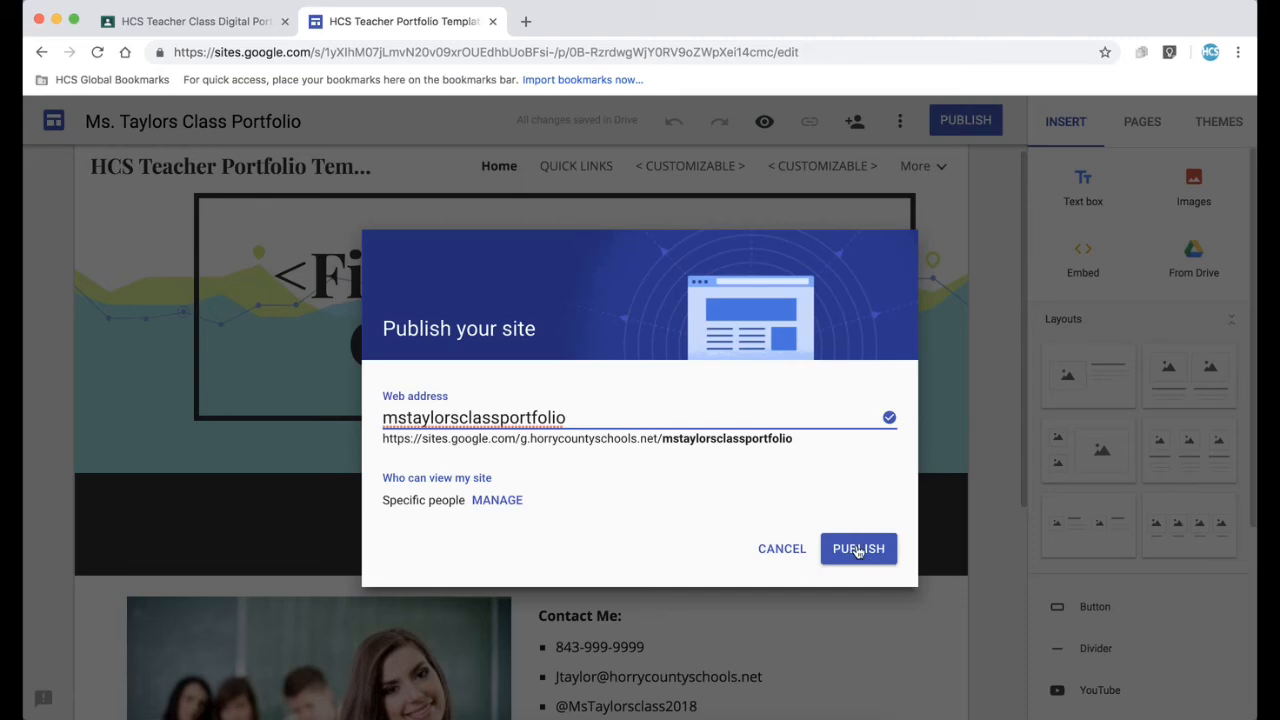
pyautogui.click(858, 549)
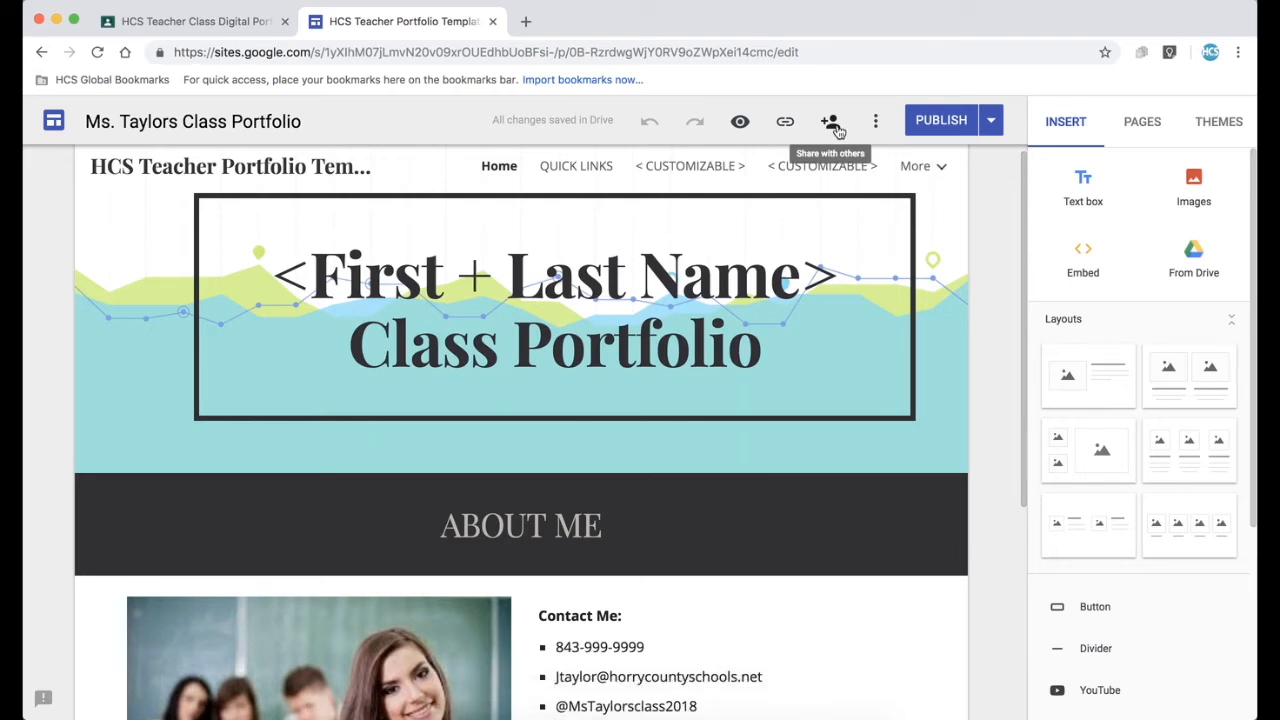
# Step: Set the published site's access so that anyone at Horry County Schools can find and view it
pyautogui.click(832, 122)
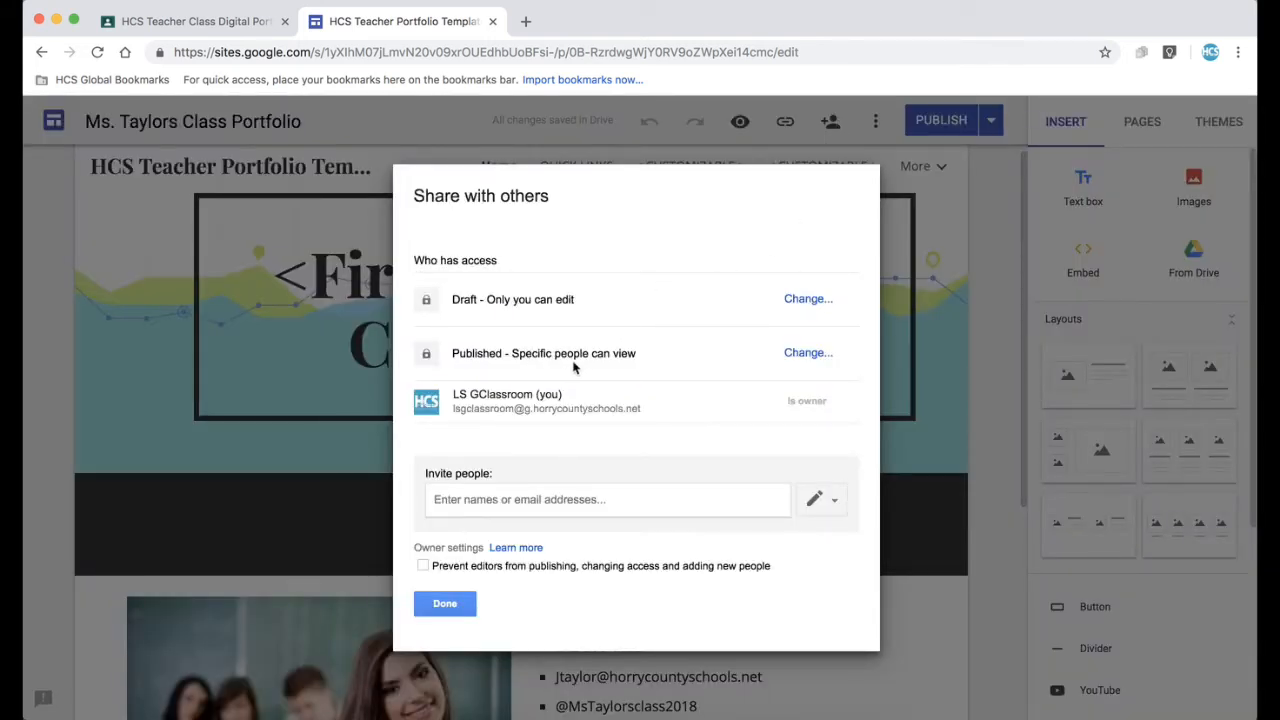
pyautogui.click(810, 356)
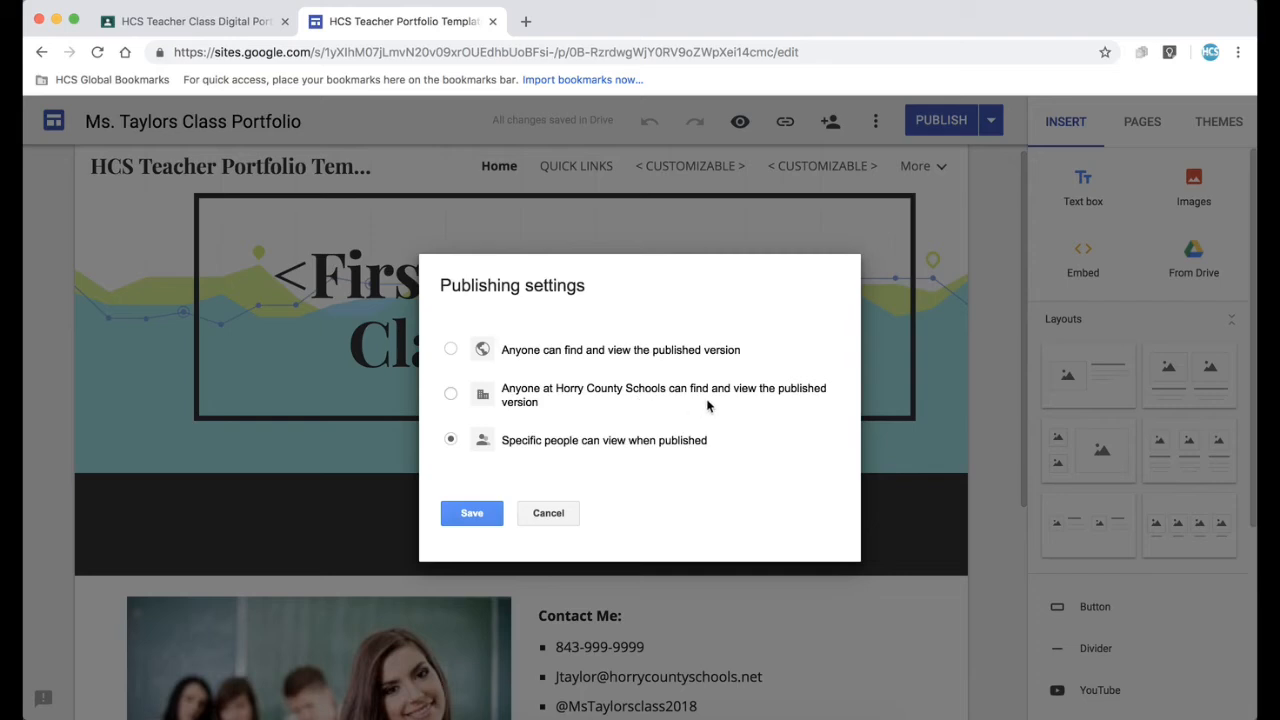
pyautogui.click(450, 395)
pyautogui.click(469, 514)
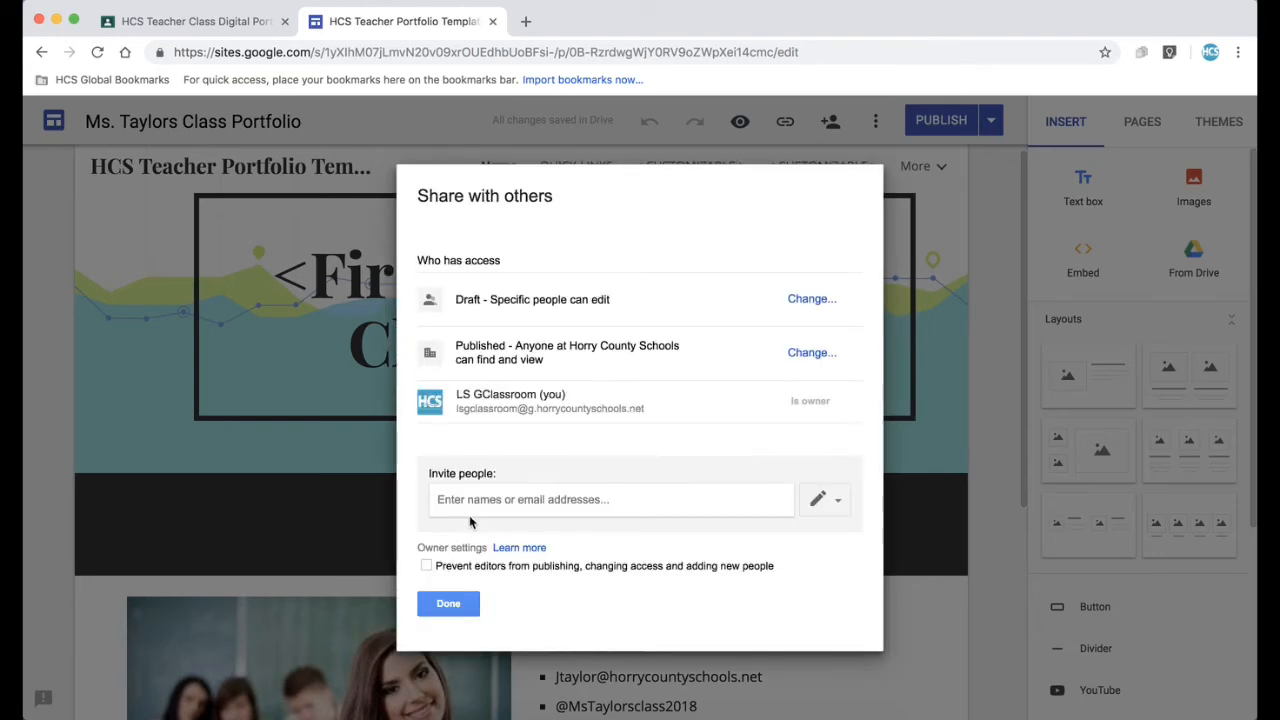
pyautogui.click(461, 607)
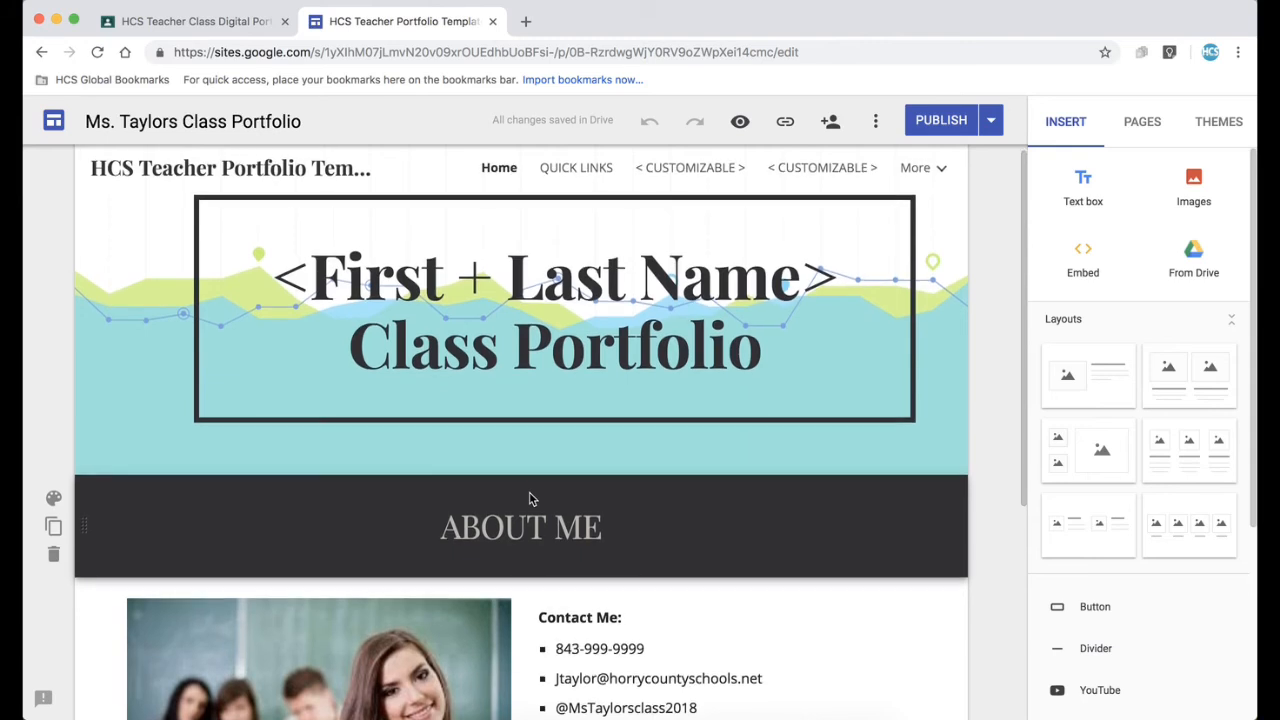
# Step: View the published class portfolio site and select its web address
pyautogui.click(994, 123)
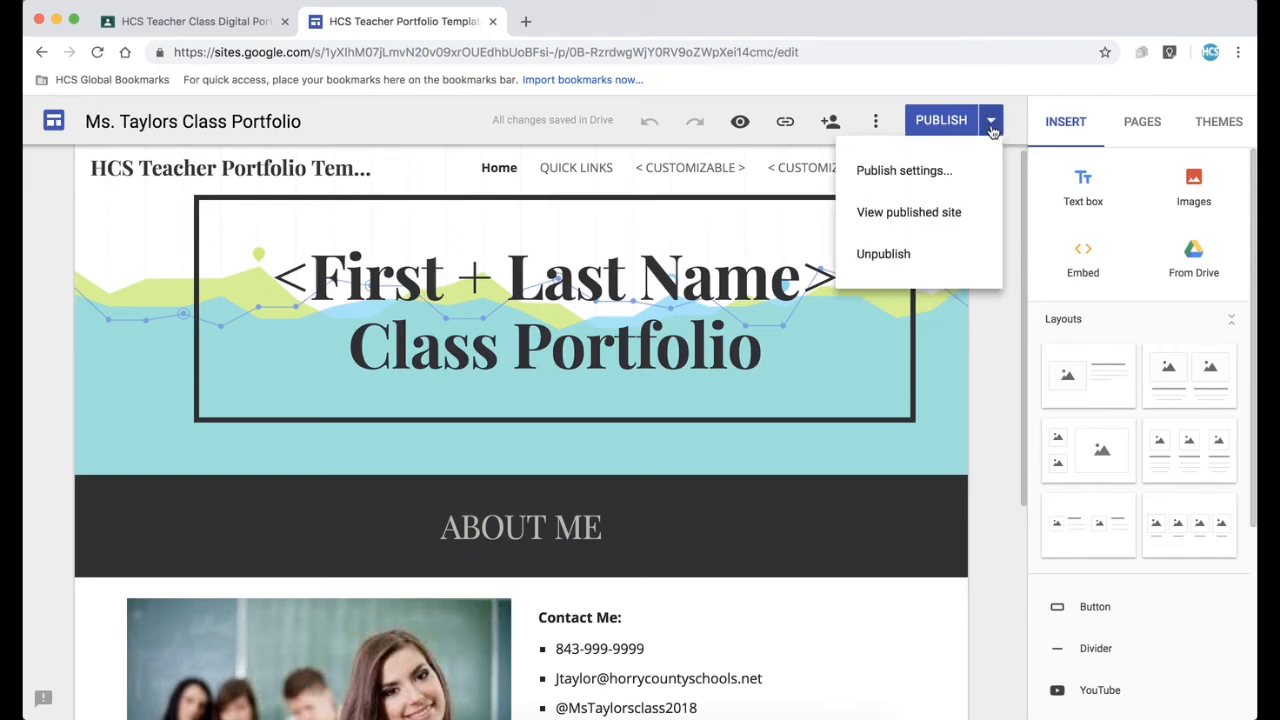
pyautogui.click(945, 227)
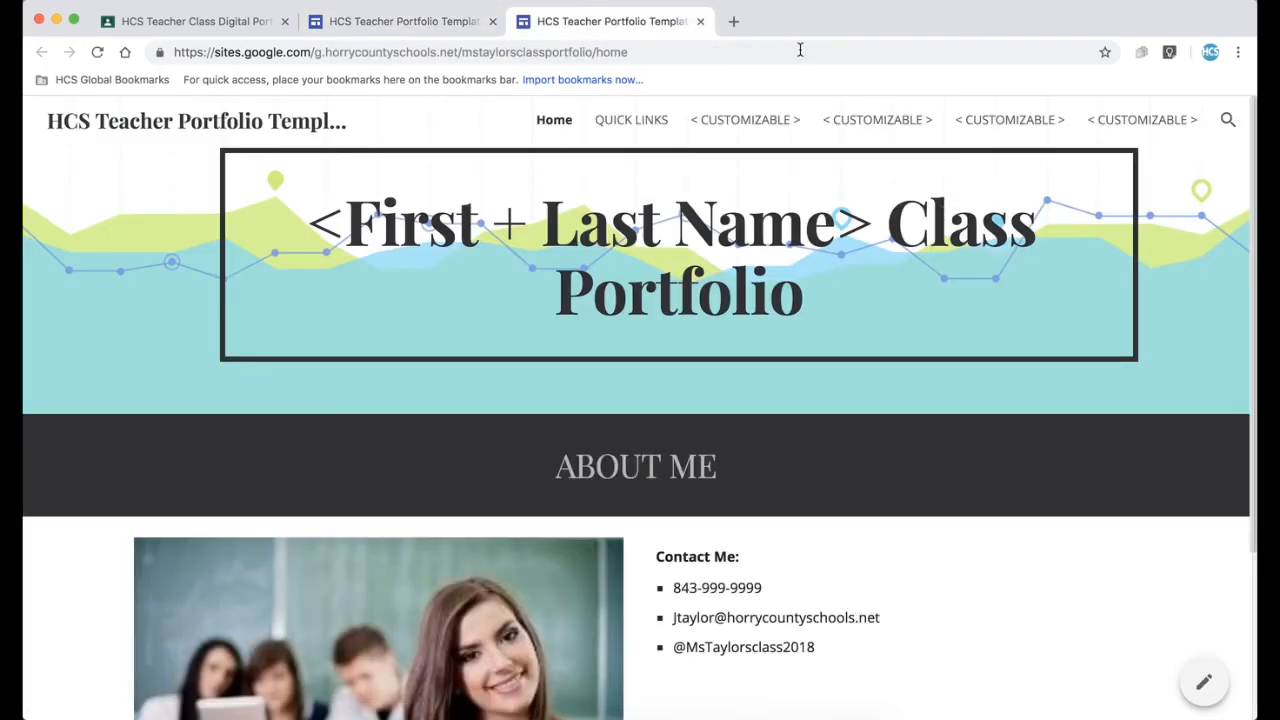
pyautogui.click(657, 53)
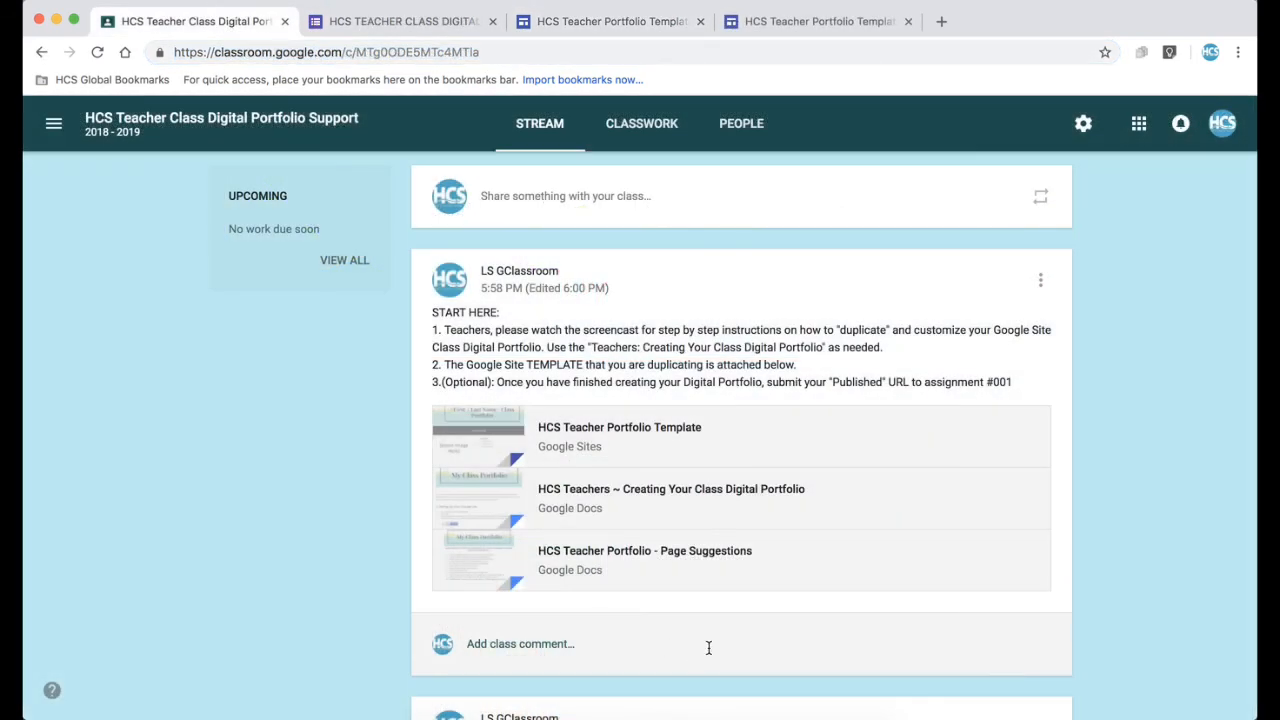
# Step: In Google Classroom, look over the attached Page Suggestions and Creating Your Class Digital Portfolio documents, and close the latter
pyautogui.click(692, 556)
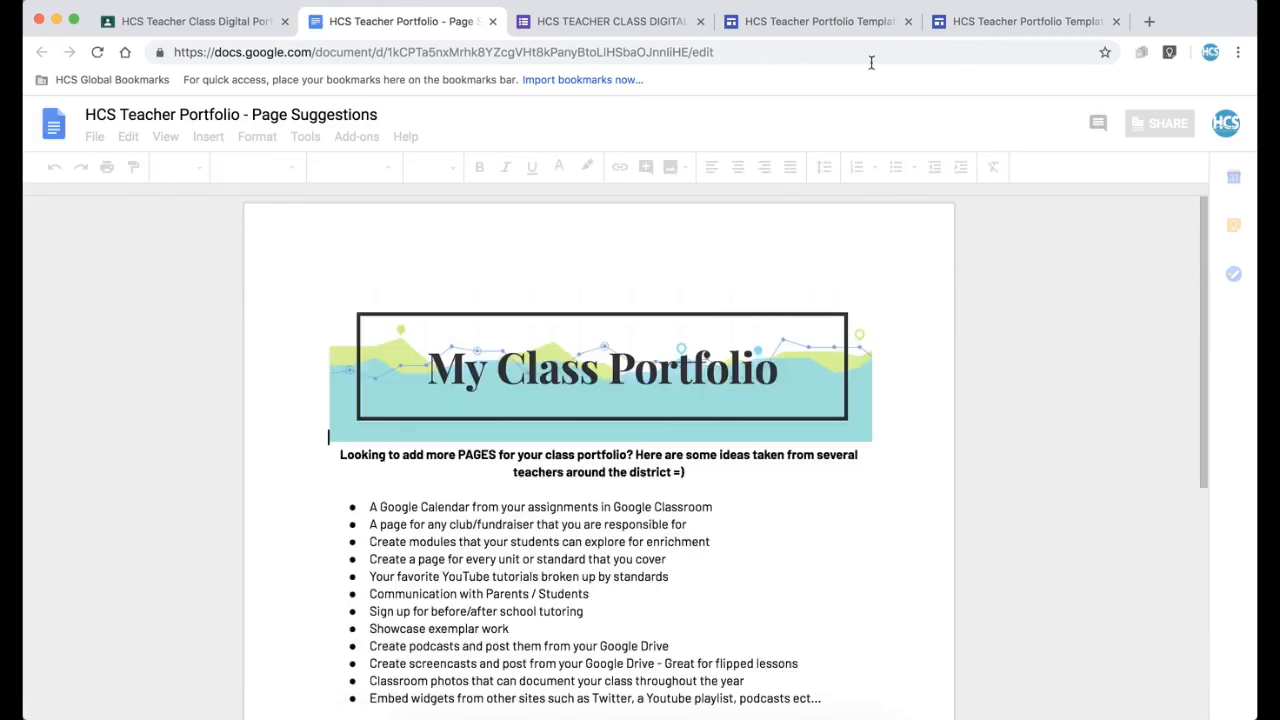
pyautogui.click(200, 20)
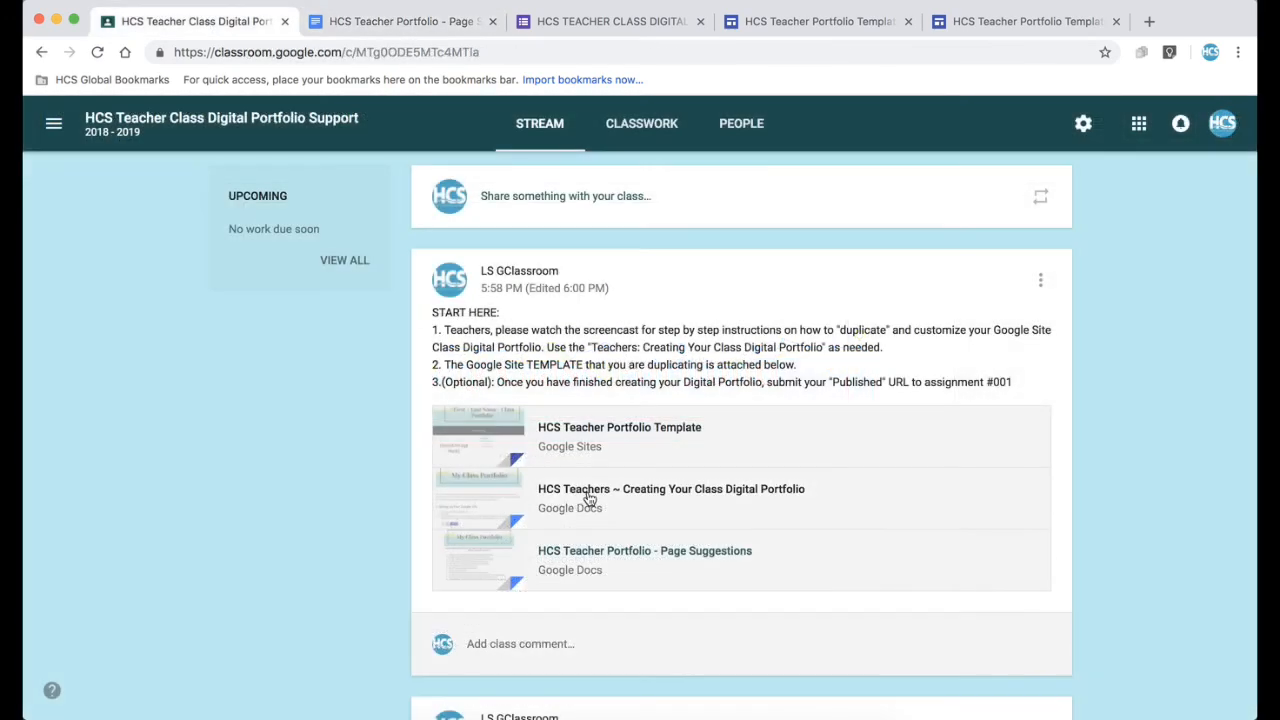
pyautogui.click(620, 492)
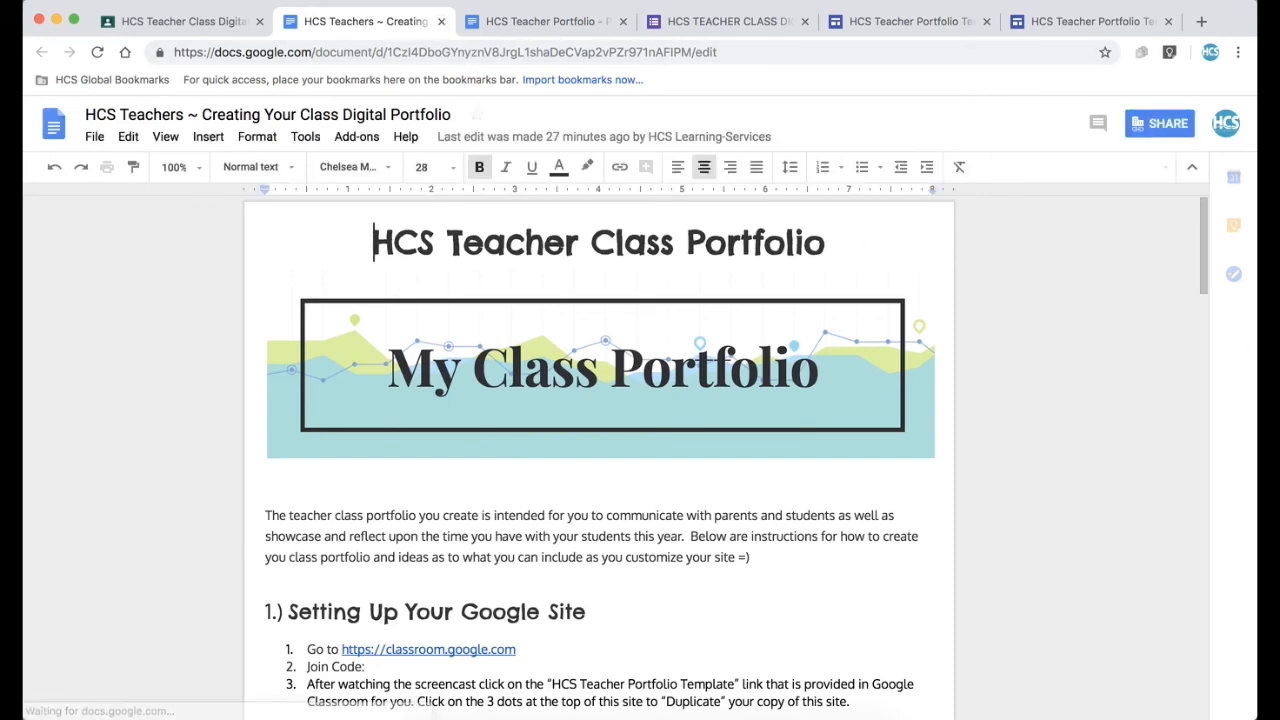
pyautogui.click(440, 21)
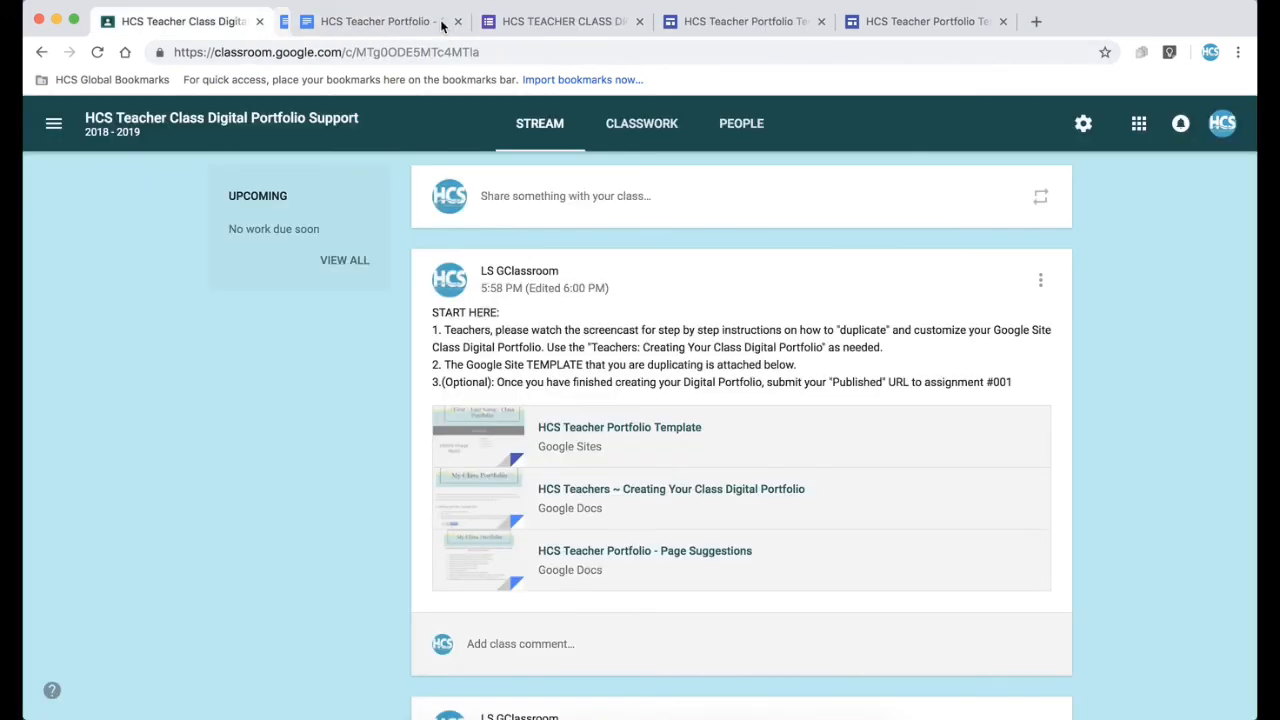